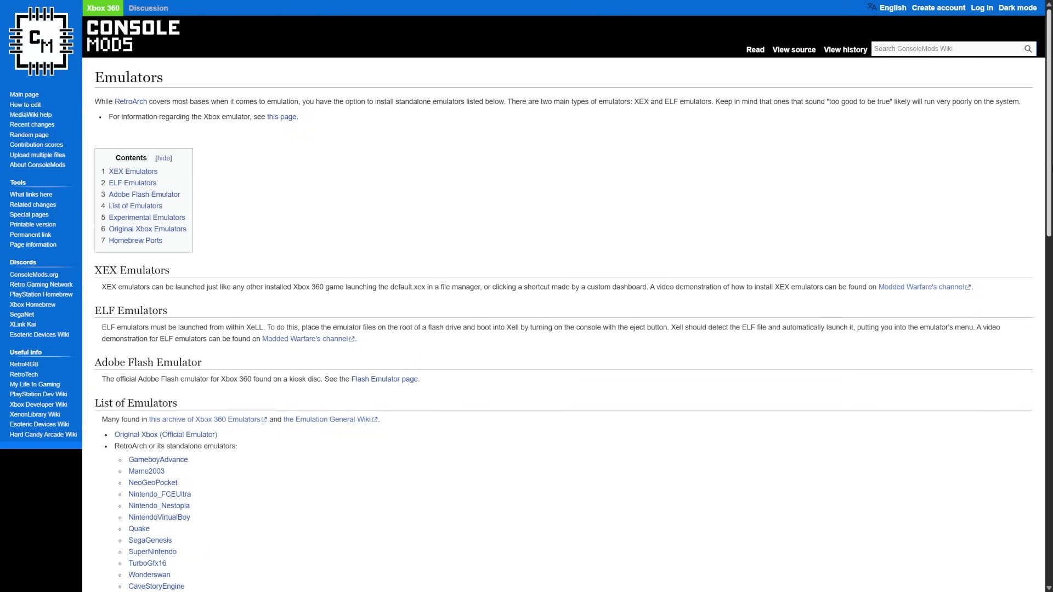
- Examine the list of Xbox 360 emulators on the ConsoleMods wiki's Emulators page
scroll(258, 166, down, 5)
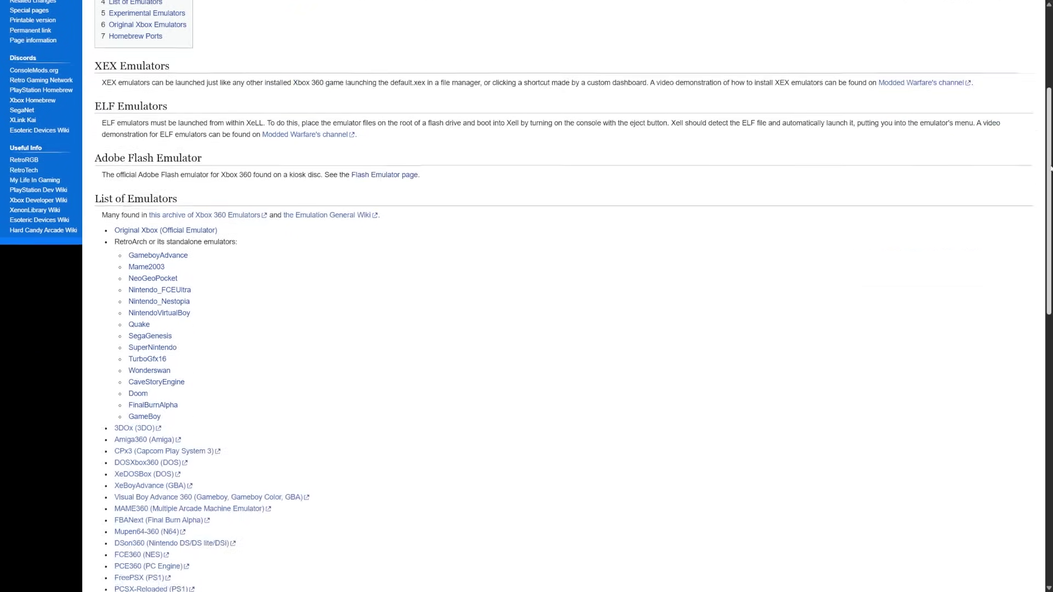
scroll(258, 166, down, 3)
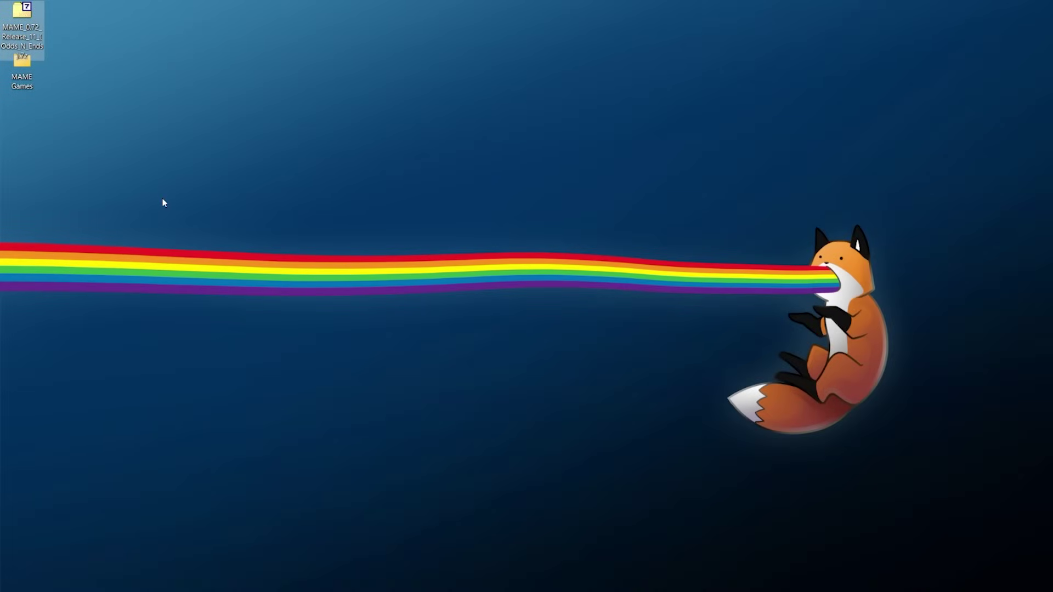
- Inspect the MAME Games folder on the desktop and the contents of outrun.zip, closing the folder when done
click(16, 88)
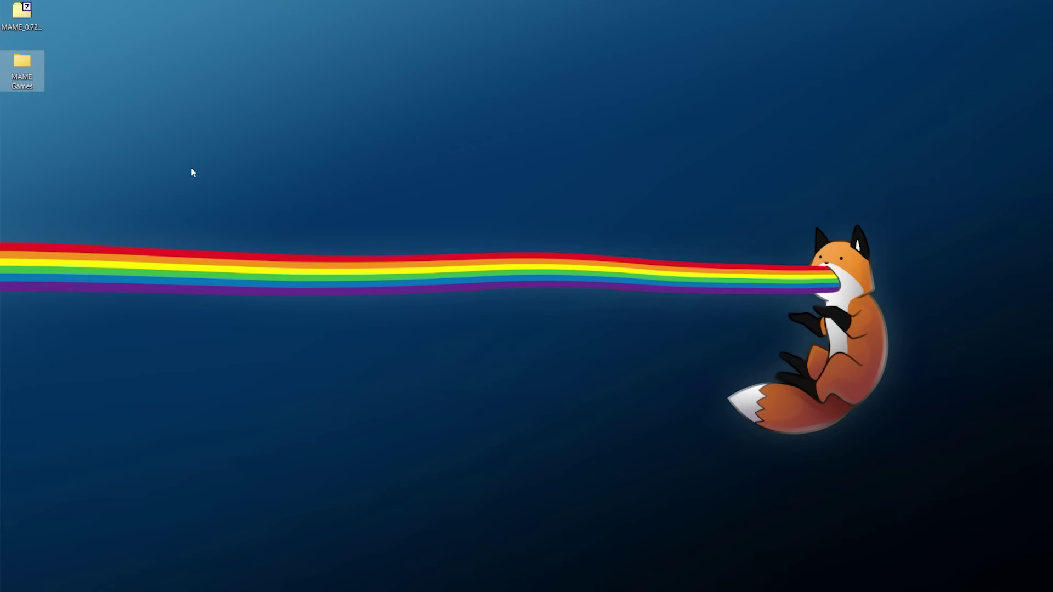
double_click(25, 77)
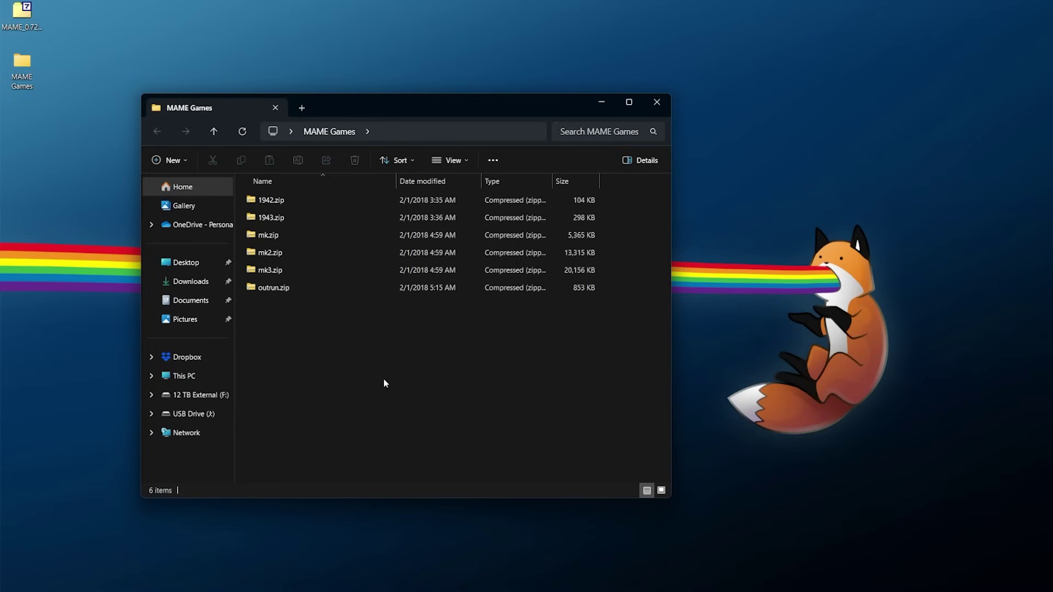
double_click(272, 288)
scroll(371, 225, down, 5)
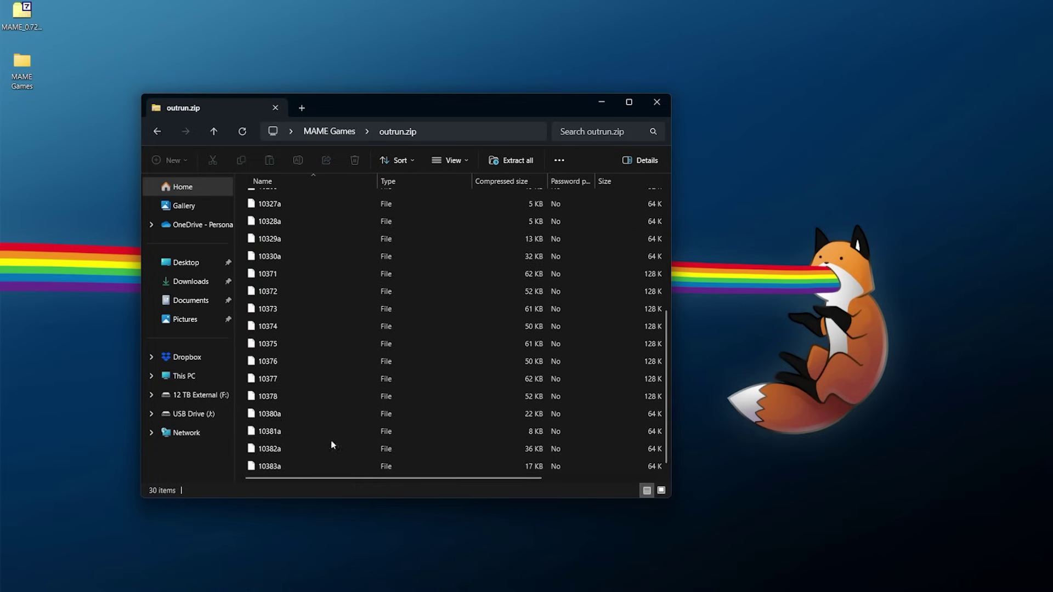
scroll(323, 433, up, 5)
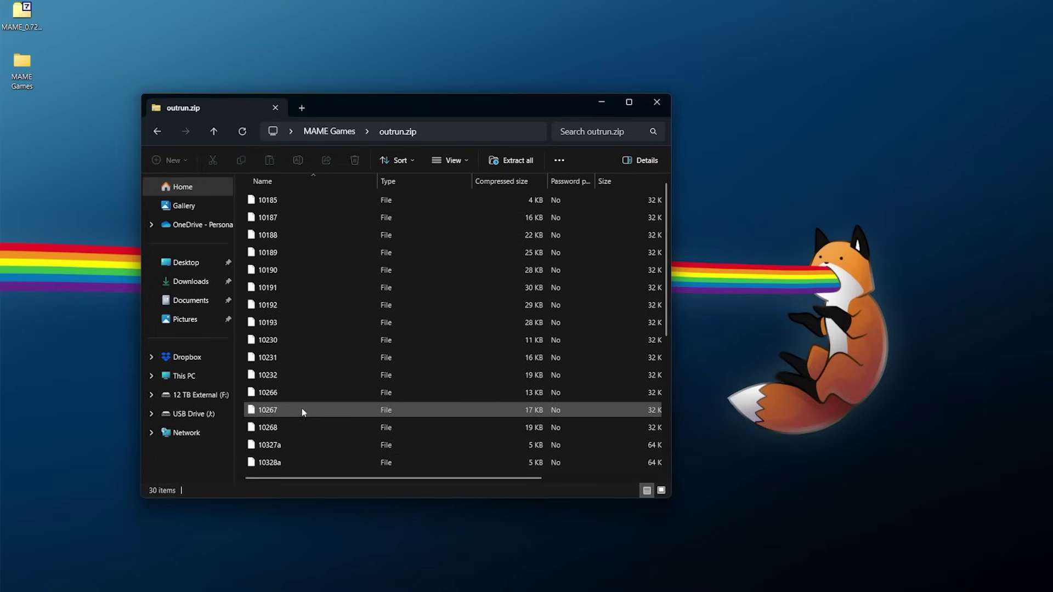
click(331, 132)
click(367, 374)
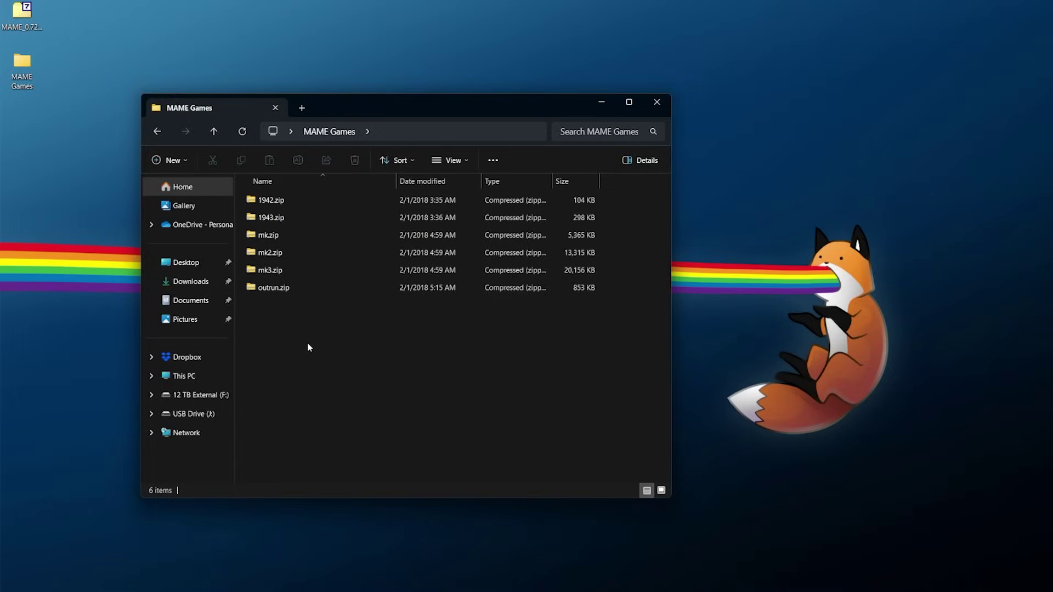
click(657, 102)
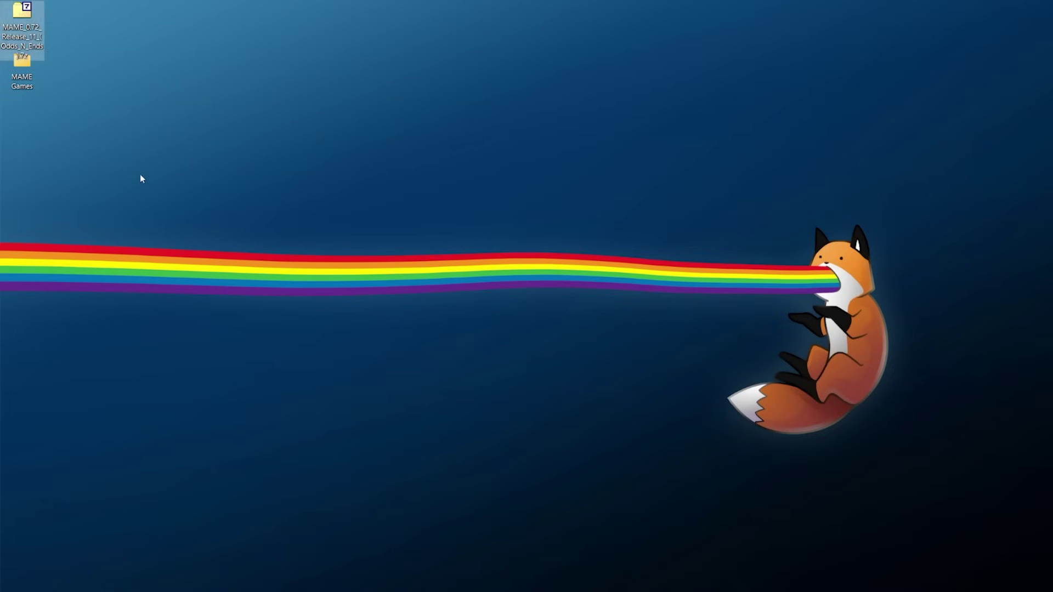
- Extract the MAME_0.72_Release_11_(Odds_N_Ends) archive on the desktop into its own folder with 7-Zip
right_click(34, 21)
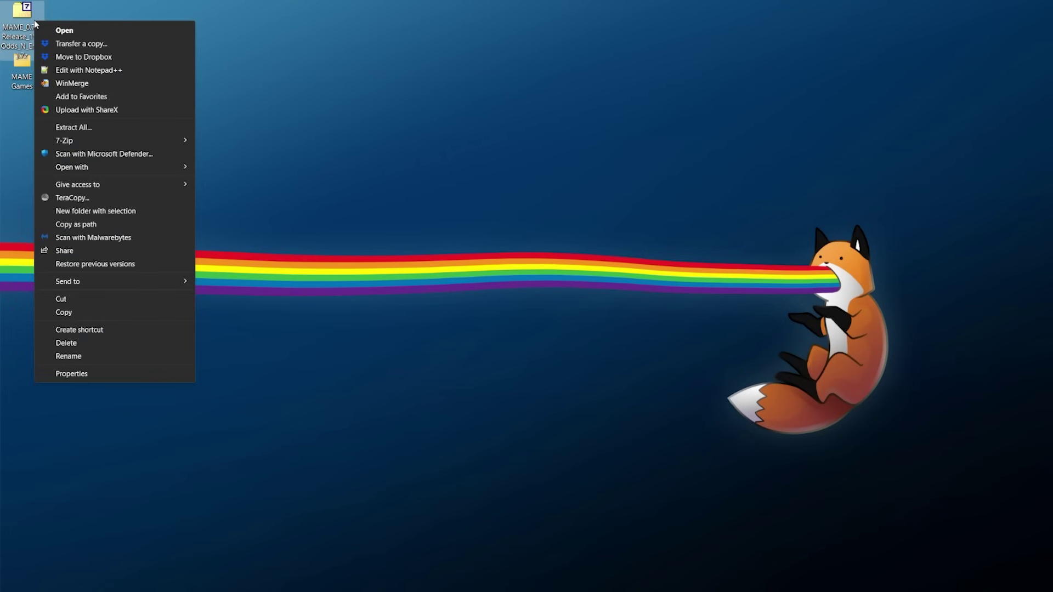
mouse_move(101, 143)
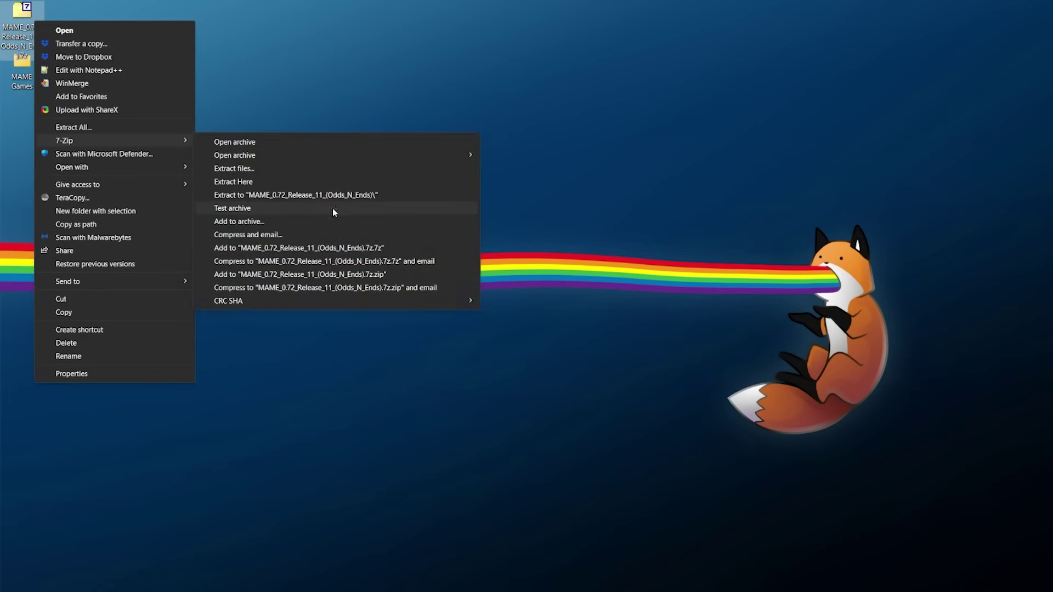
click(383, 196)
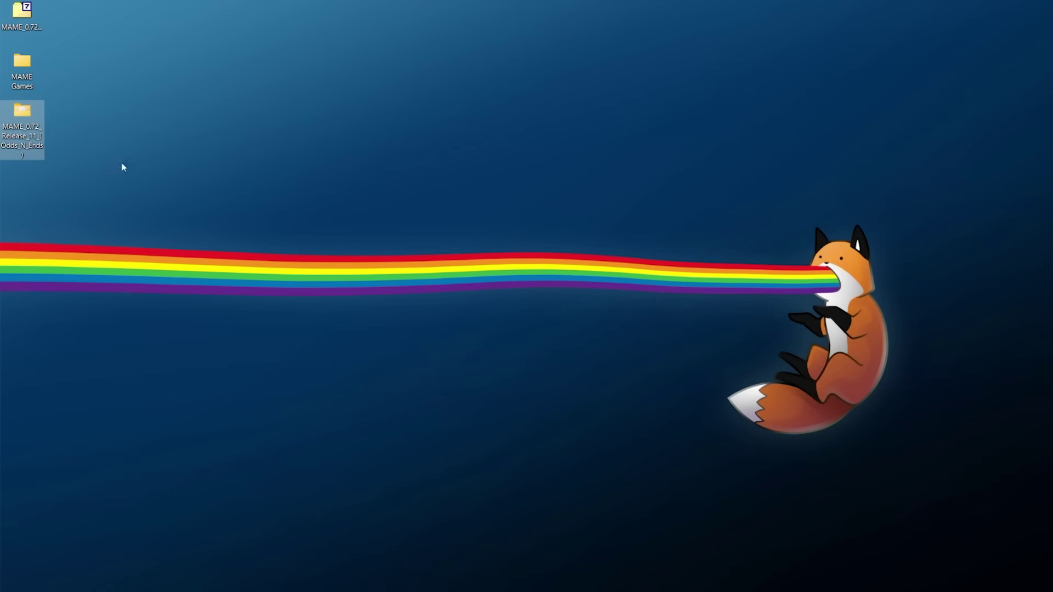
- Rename the extracted MAME folder on the desktop as MAME360
right_click(25, 138)
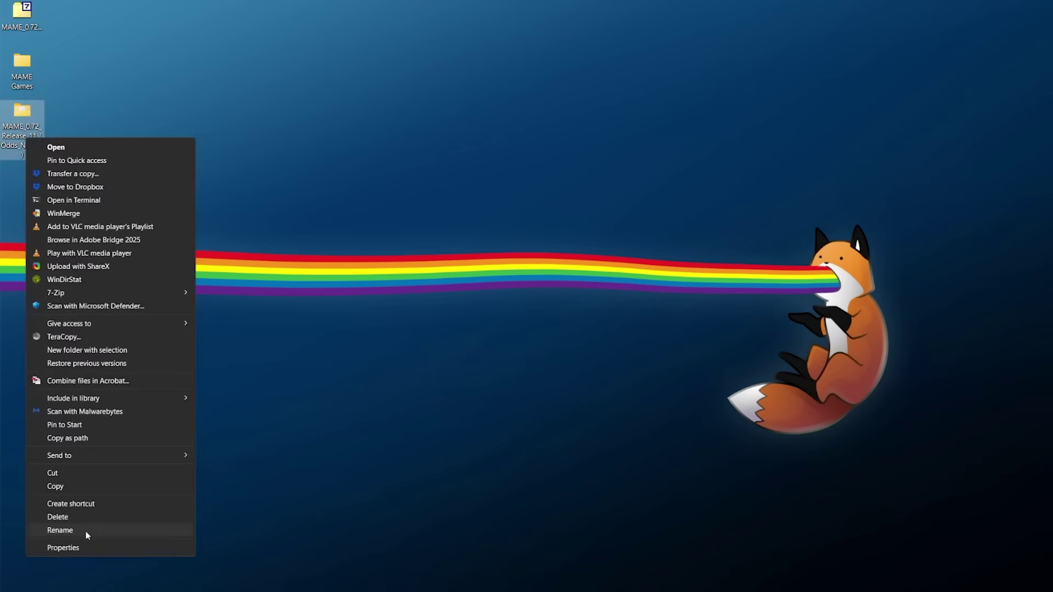
click(60, 530)
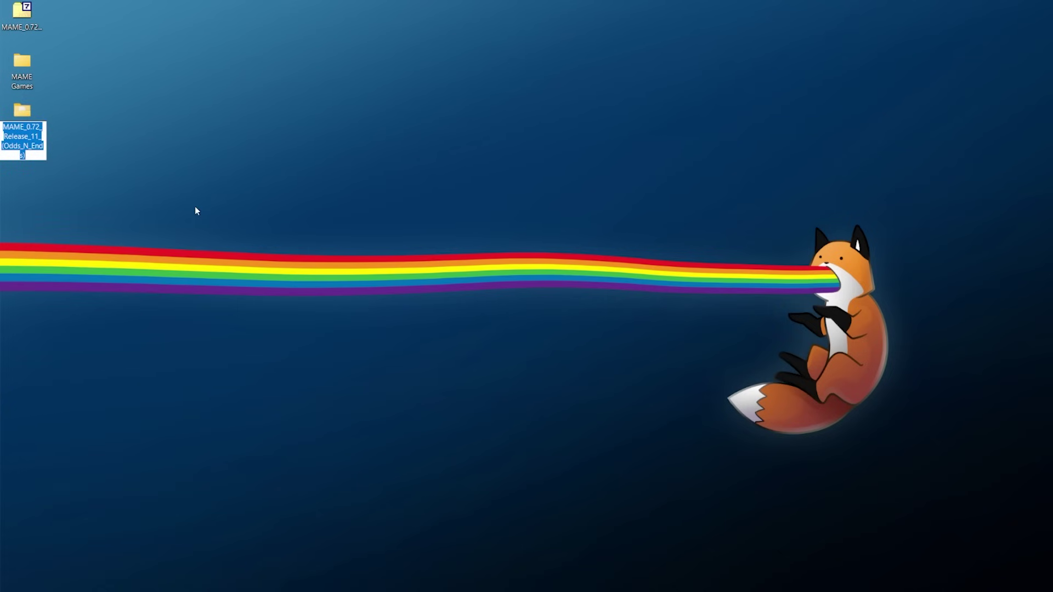
key(End)
key(BackSpace)
key(BackSpace)
key(BackSpace)
key(BackSpace)
key(BackSpace)
key(BackSpace)
key(BackSpace)
key(BackSpace)
key(BackSpace)
key(BackSpace)
key(BackSpace)
key(BackSpace)
key(BackSpace)
key(BackSpace)
key(BackSpace)
key(BackSpace)
key(BackSpace)
key(BackSpace)
key(BackSpace)
key(BackSpace)
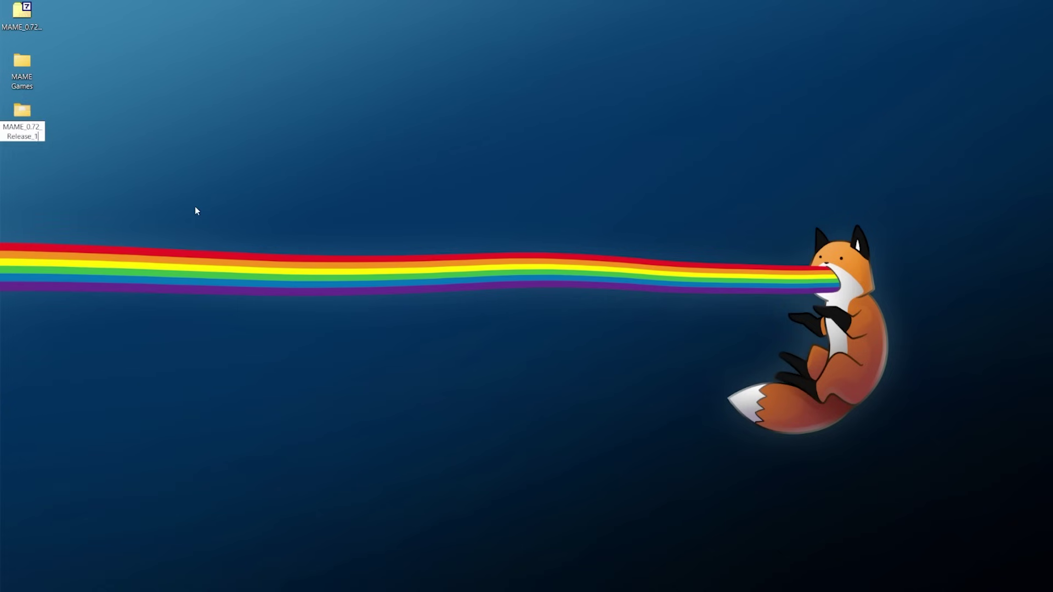
key(BackSpace)
text(360)
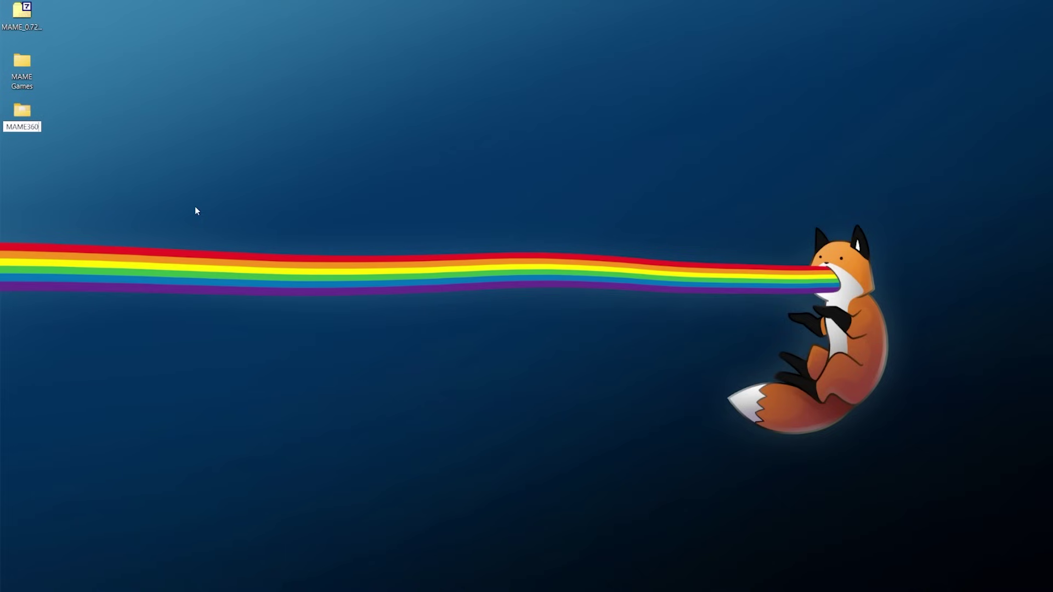
key(Return)
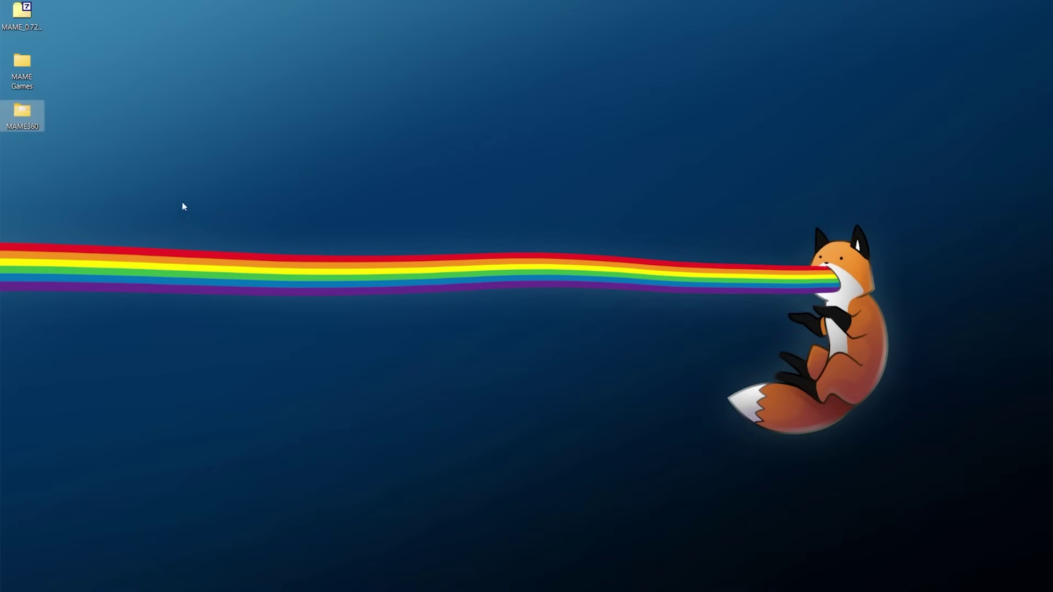
- Open the MAME360 folder, widen the name column to fit, and delete mame_0.72_Release11 2024_Odds N Ends_src.rar
double_click(31, 122)
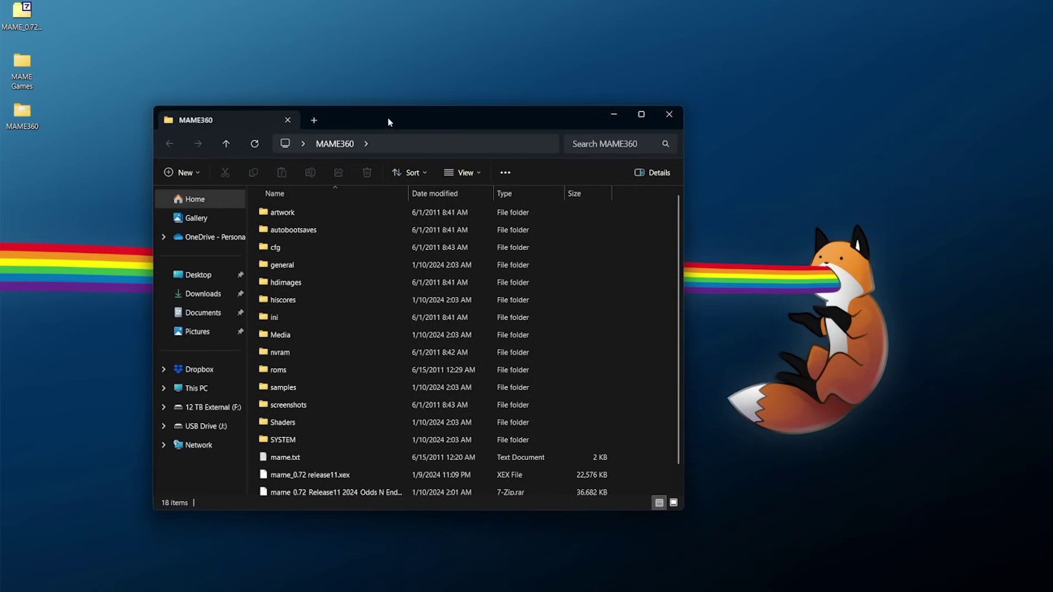
drag(388, 117, 378, 80)
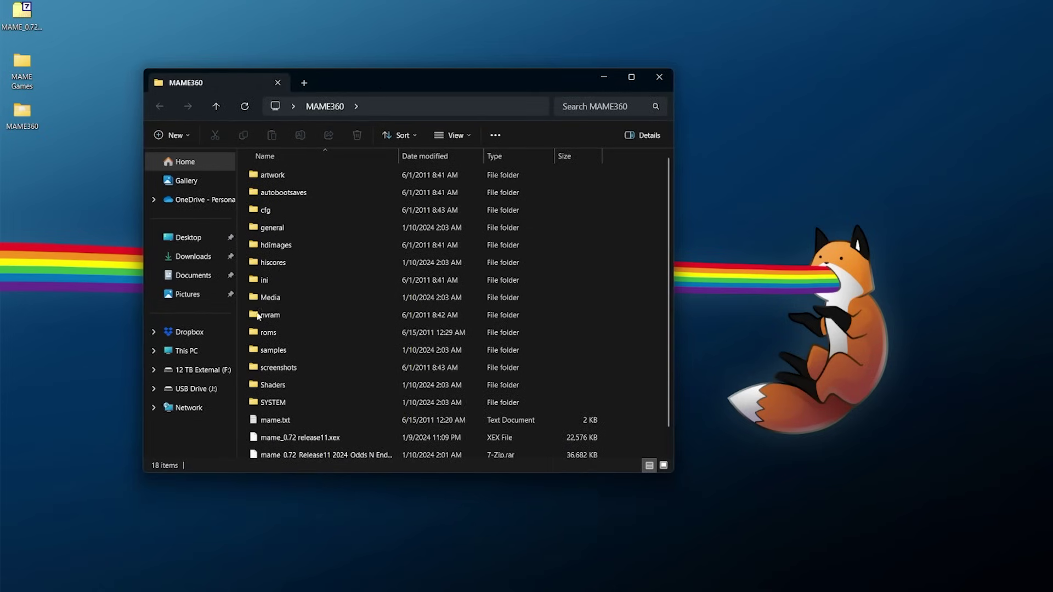
scroll(333, 223, down, 1)
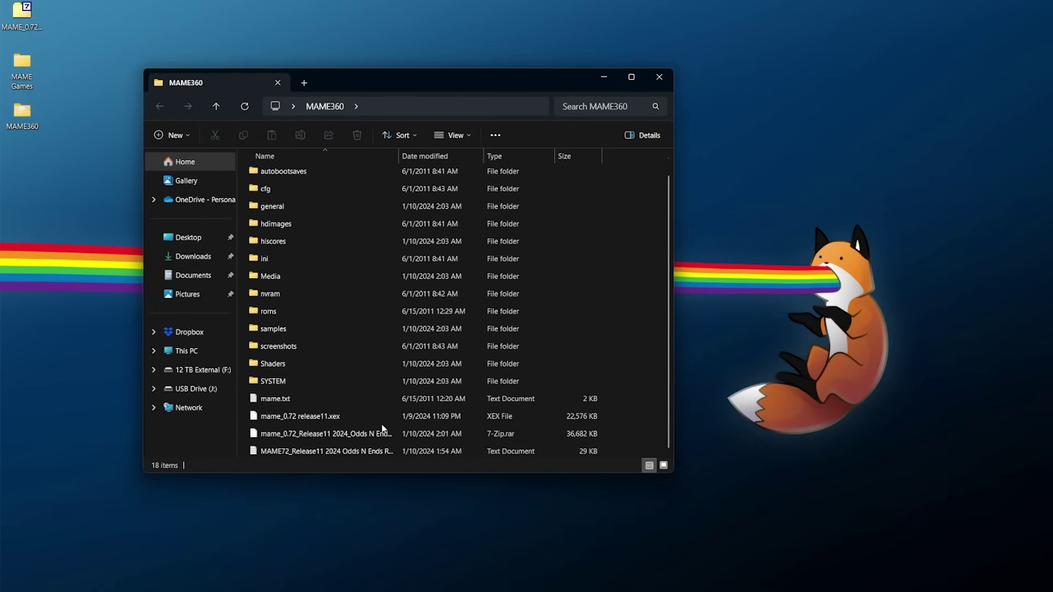
click(335, 434)
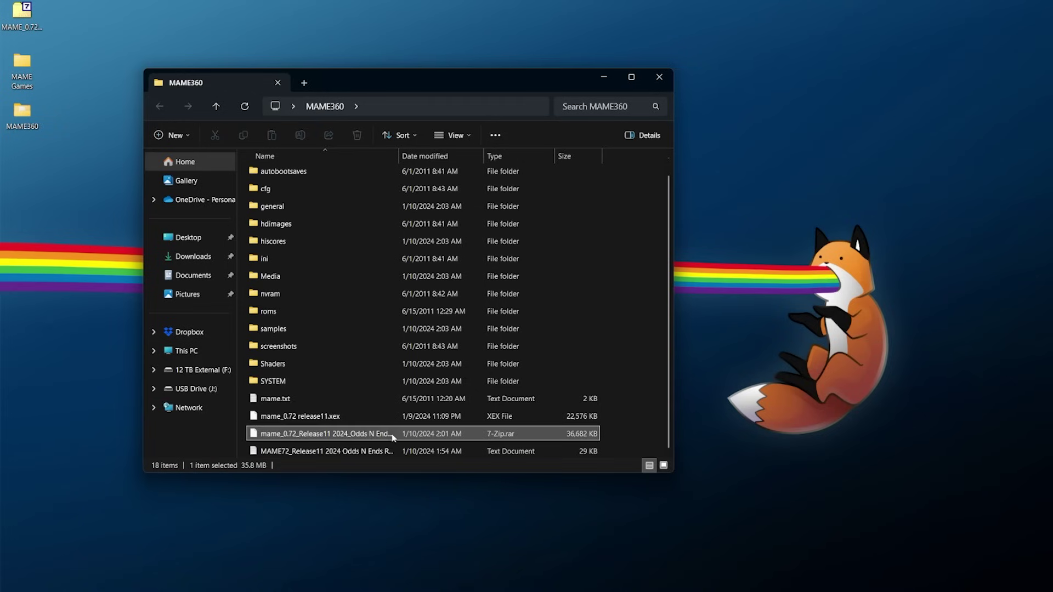
double_click(398, 155)
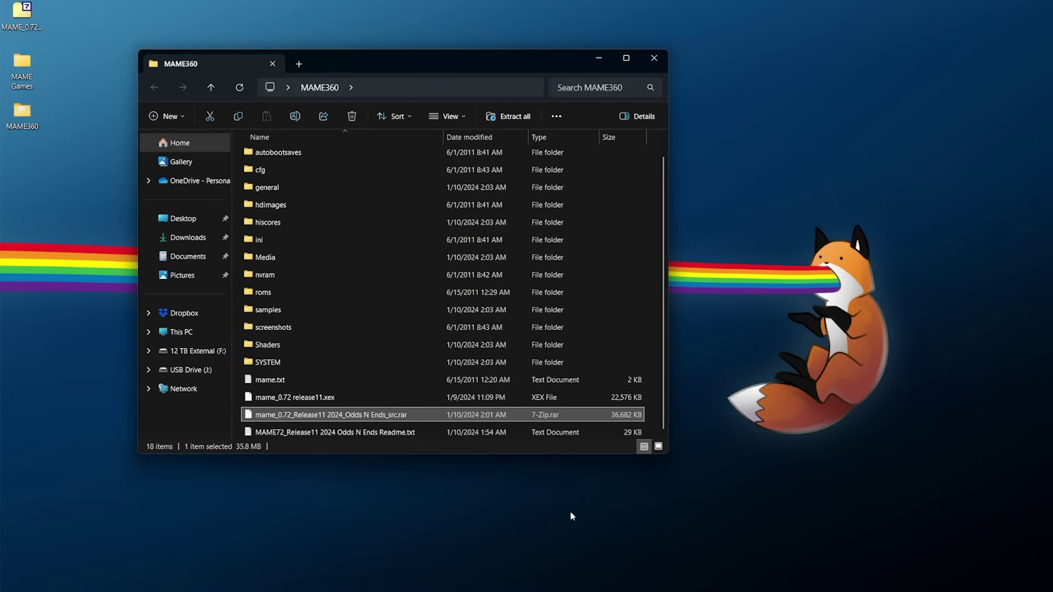
key(Delete)
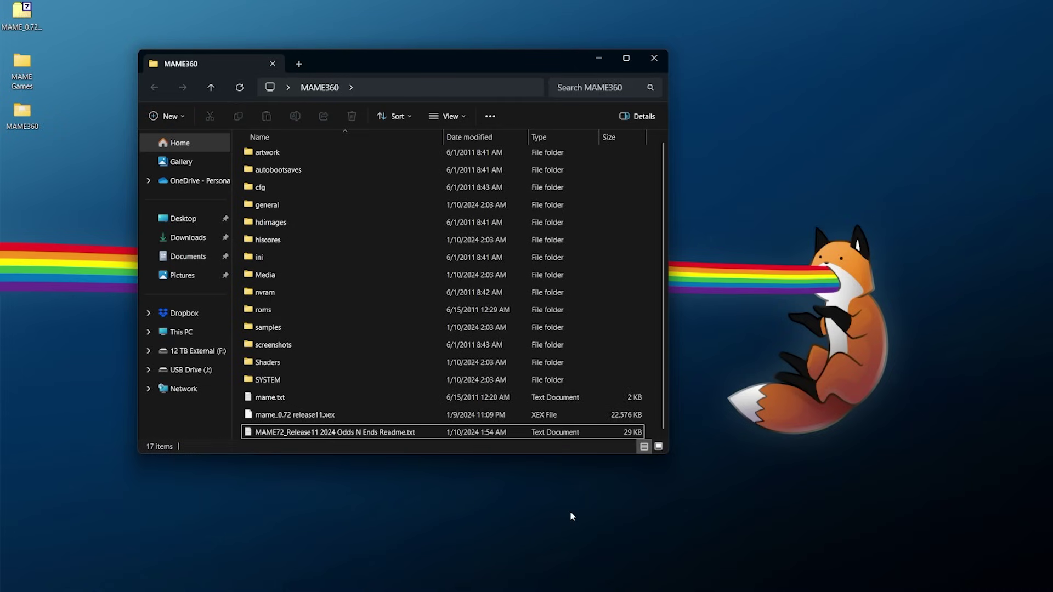
- Rename mame_0.72 release11.xex in the MAME360 folder as default.xex
click(337, 419)
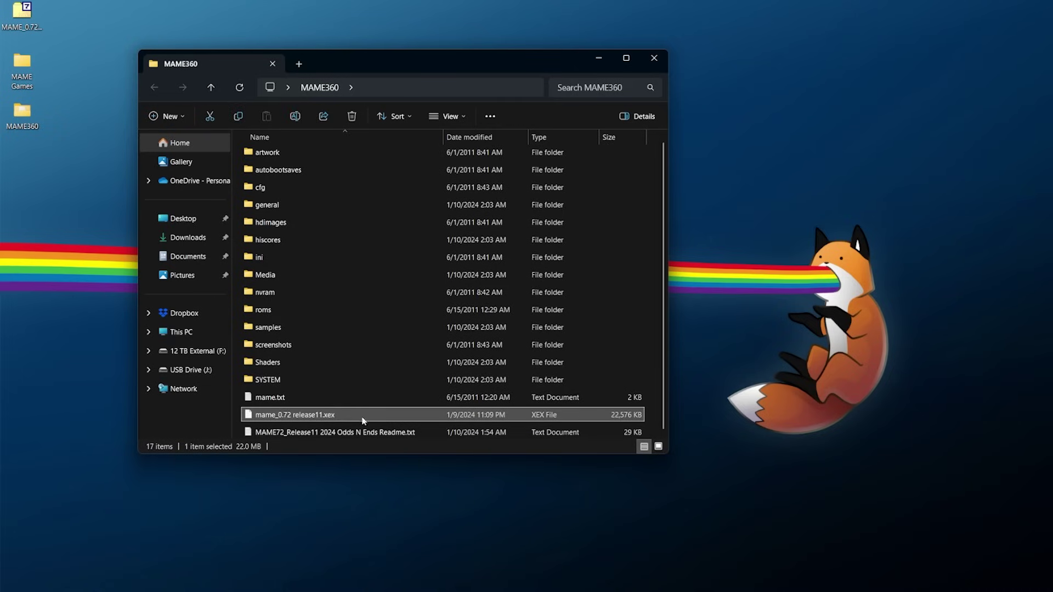
right_click(329, 414)
click(371, 372)
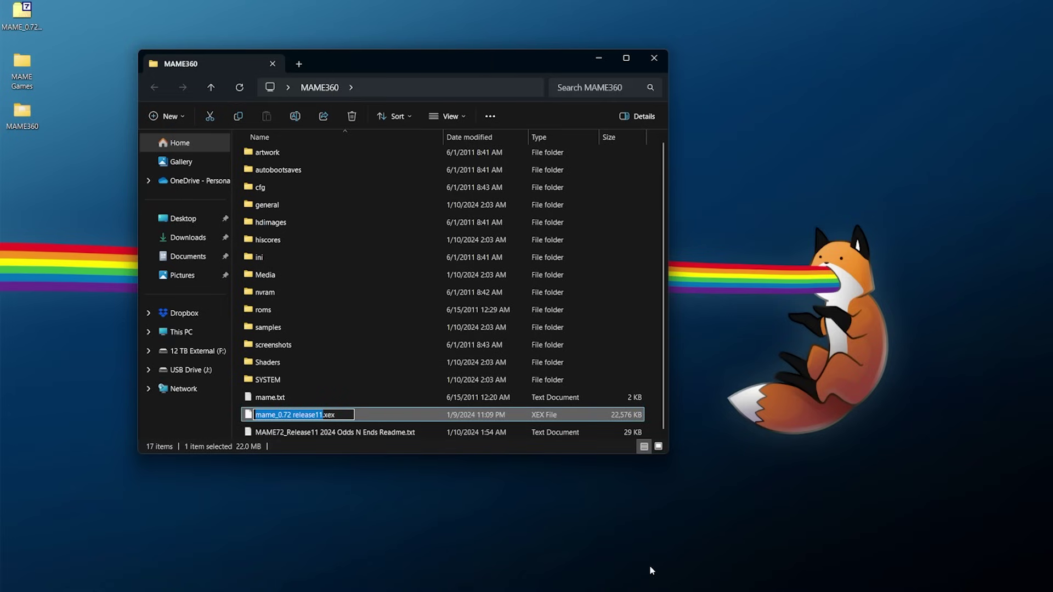
text(defa)
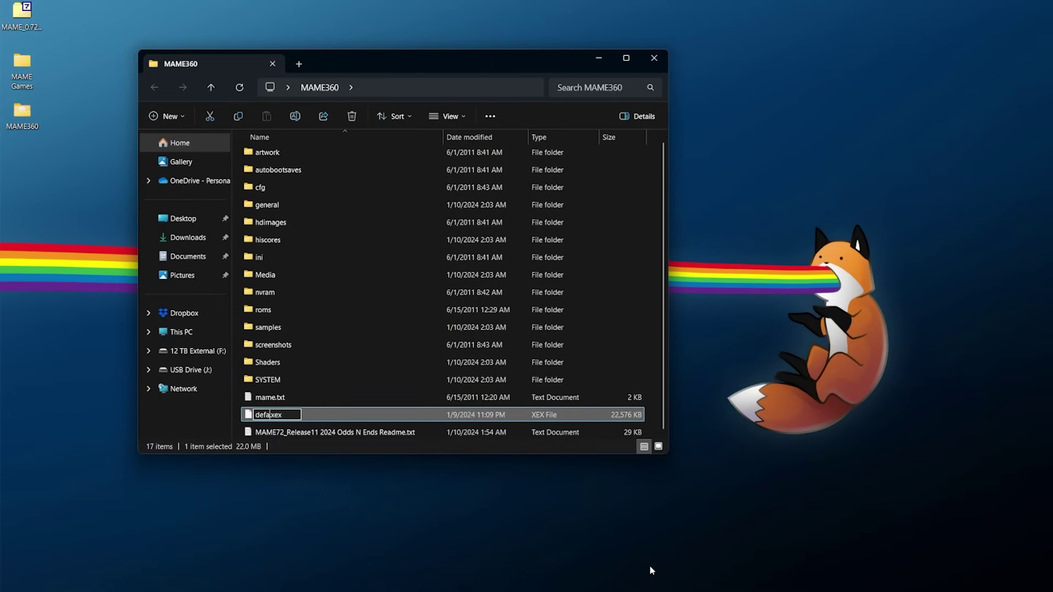
key(Escape)
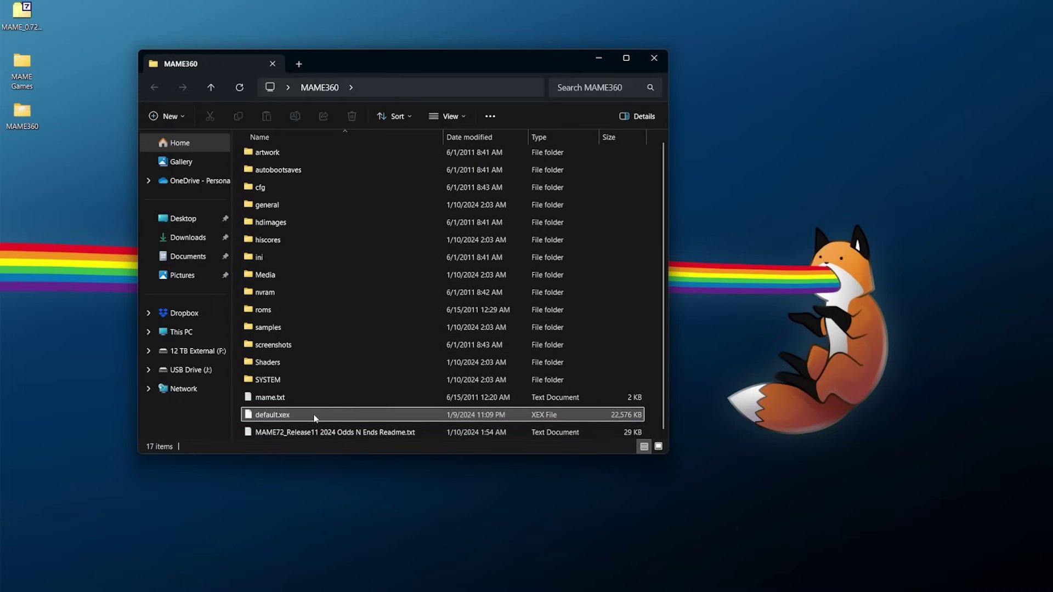
- Check the folder's display options for whether file name extensions are shown
click(464, 114)
mouse_move(460, 335)
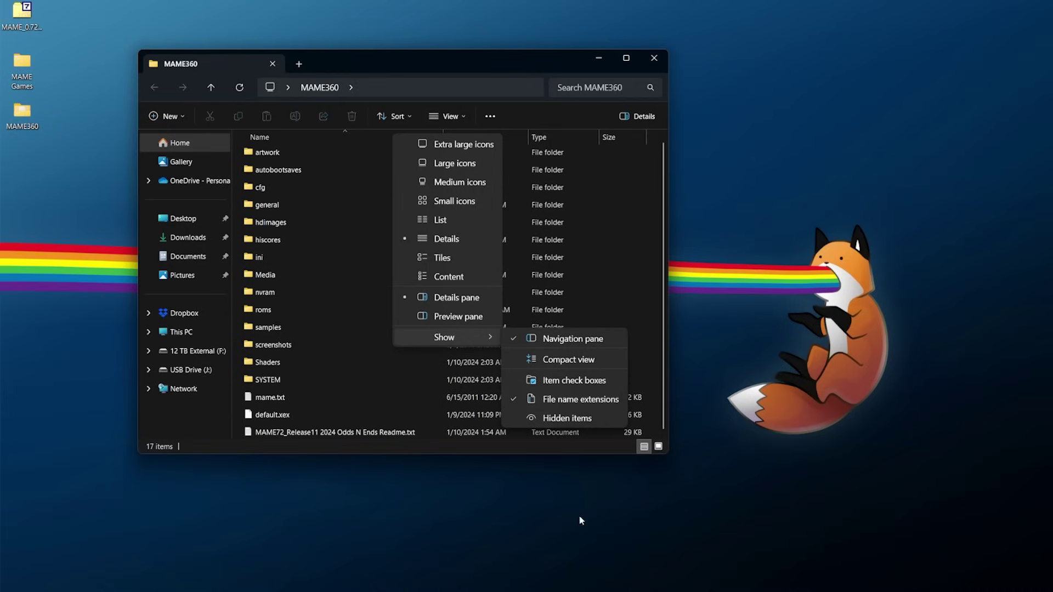
click(298, 393)
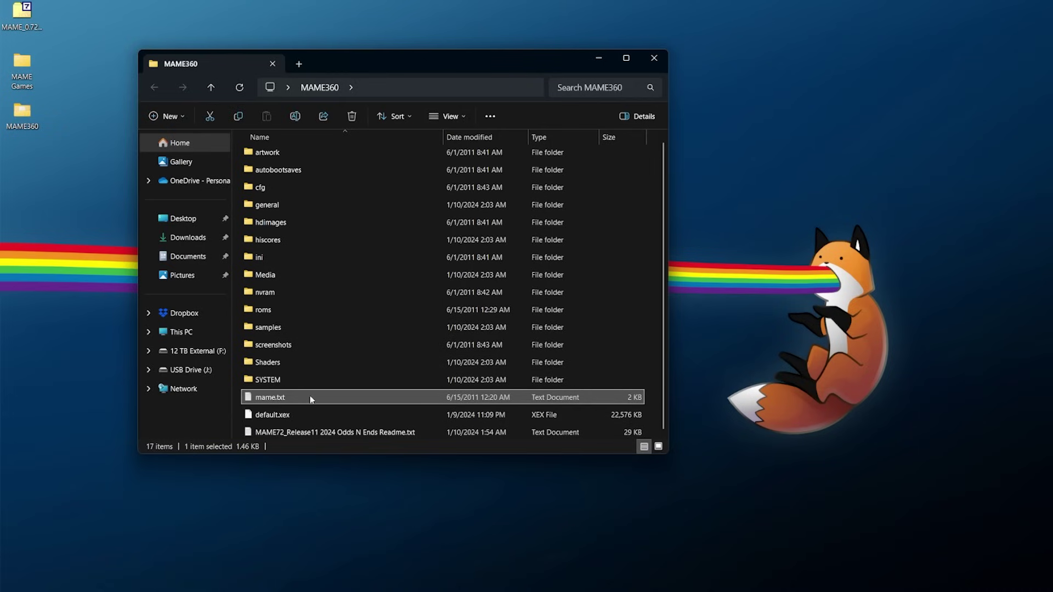
- Open mame.txt, read its usage, controls and bugs sections, and minimize the text window
double_click(297, 402)
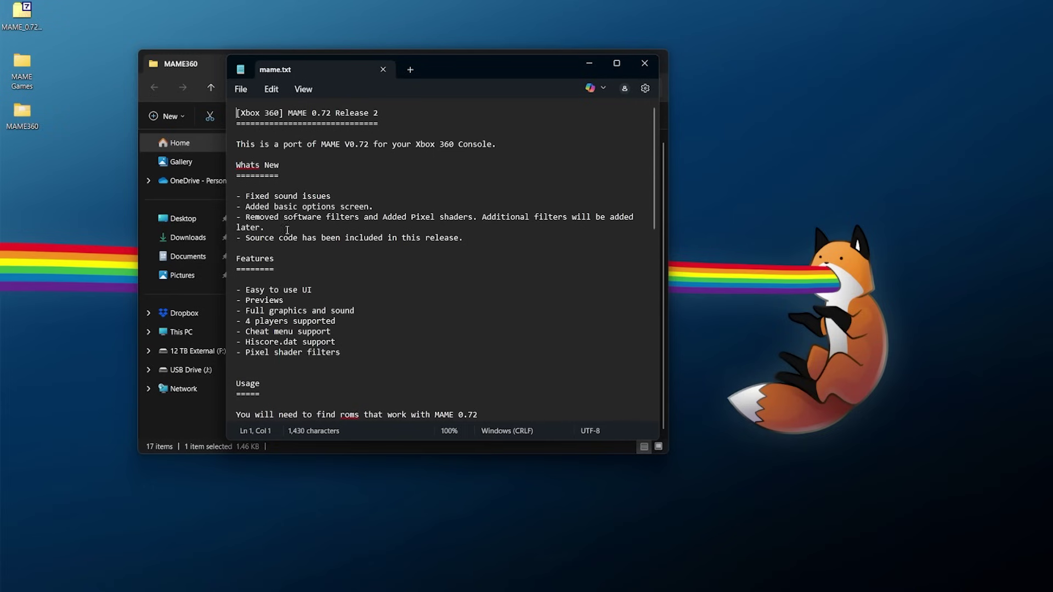
scroll(365, 245, down, 3)
scroll(265, 206, up, 2)
scroll(366, 273, down, 5)
scroll(366, 273, down, 1)
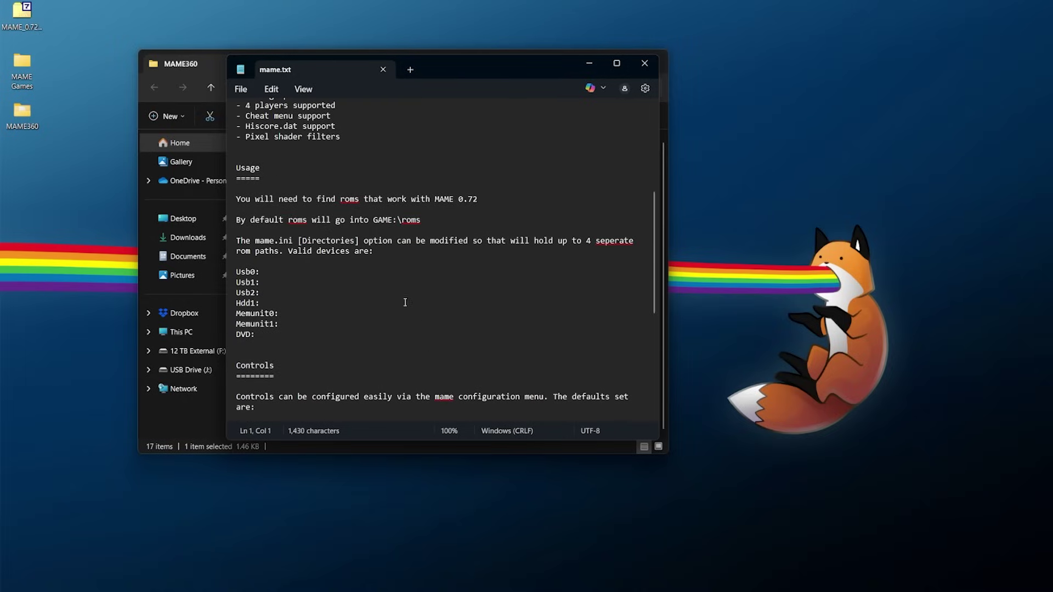
scroll(440, 301, down, 5)
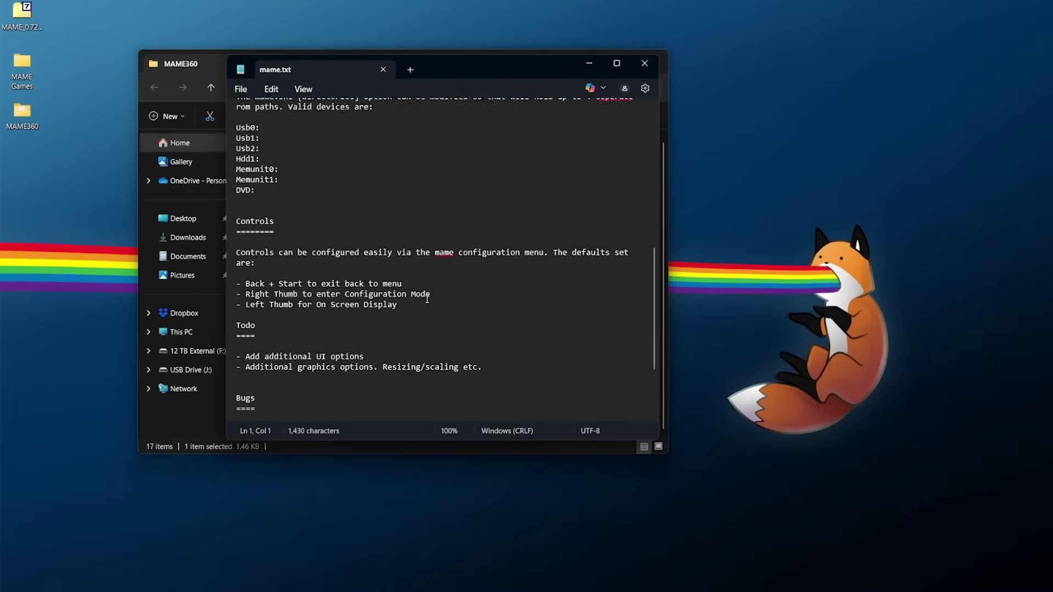
scroll(336, 340, down, 2)
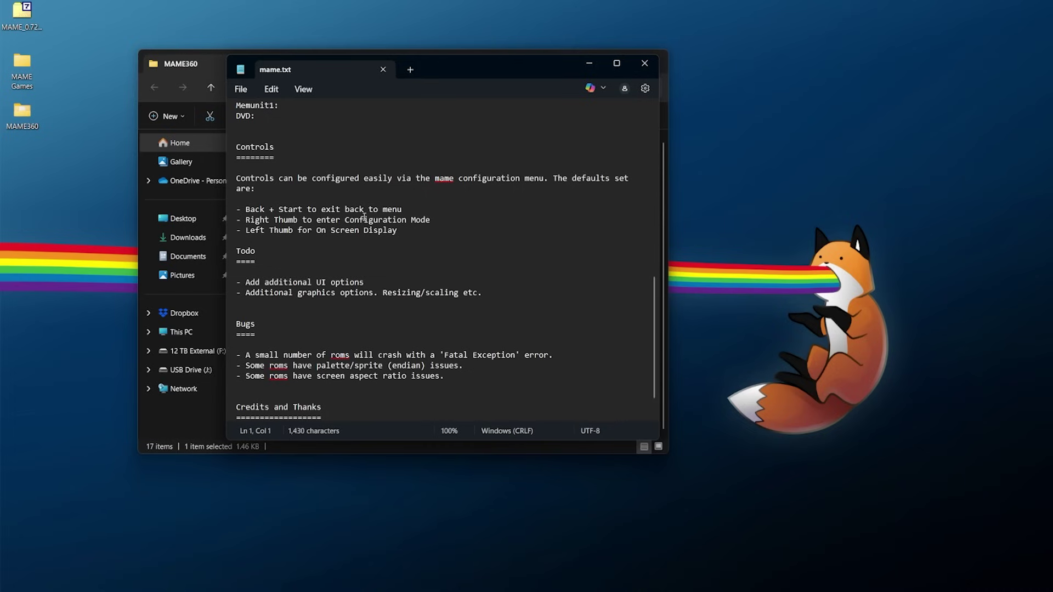
click(590, 65)
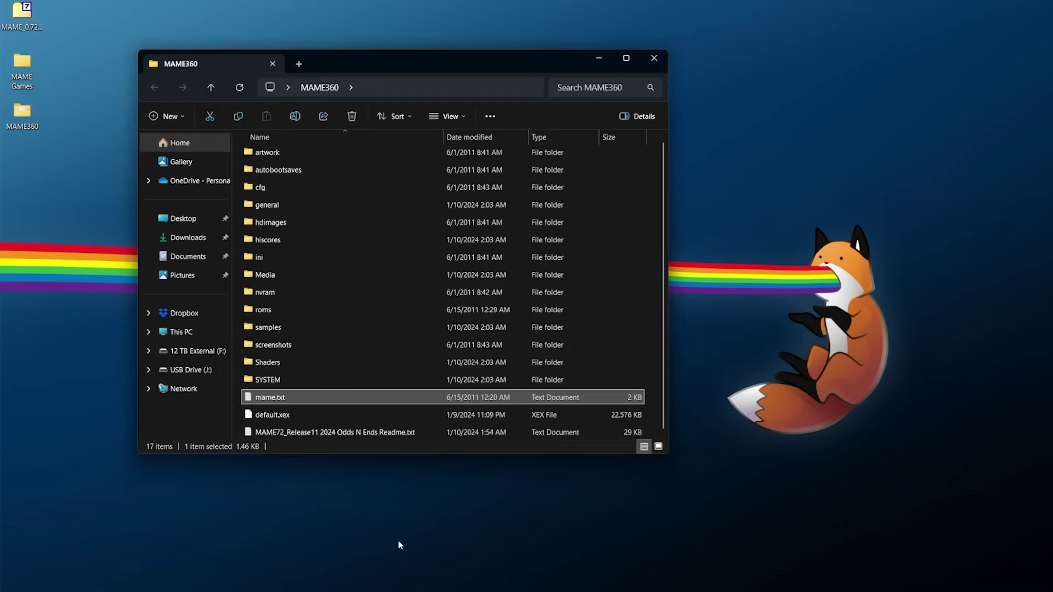
- Open MAME72_Release11 2024 Odds N Ends Readme.txt from the MAME360 folder for reading
click(290, 433)
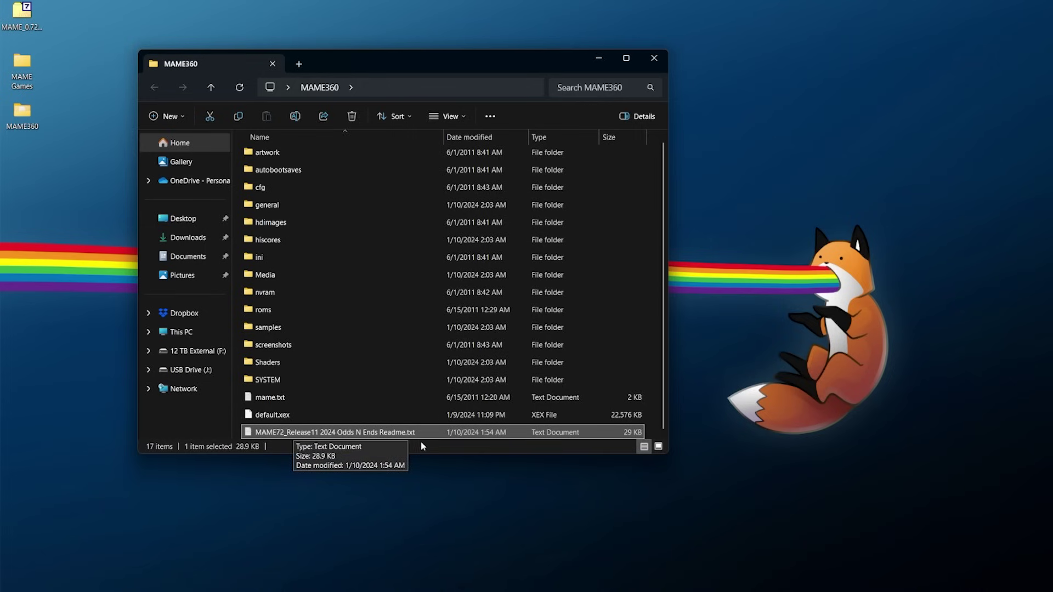
double_click(401, 433)
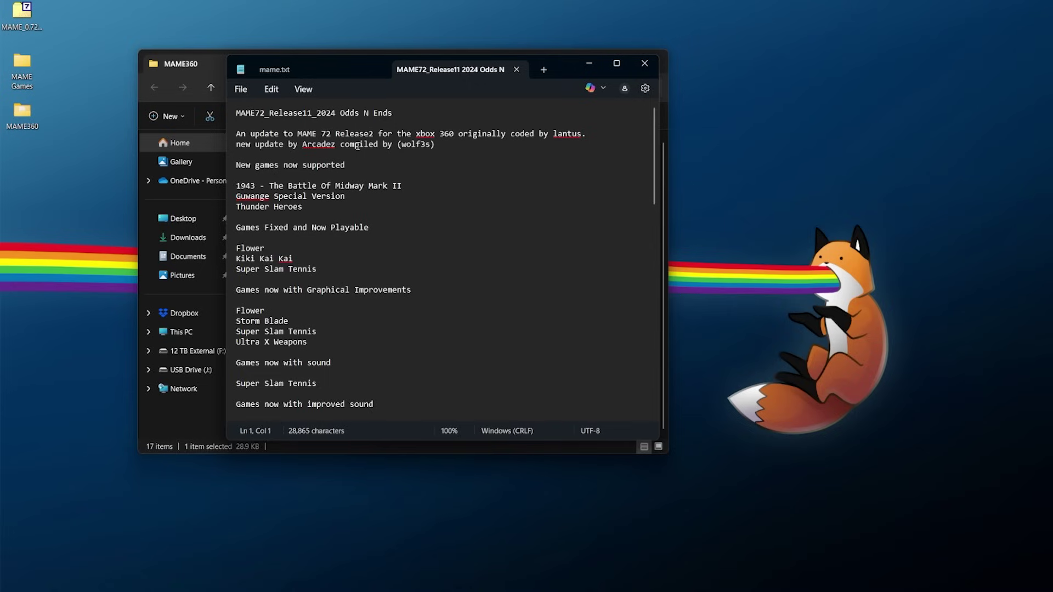
- Read the Release11 readme's credits, newly supported games and source changes, and close the text window and the MAME360 folder
drag(240, 134, 450, 134)
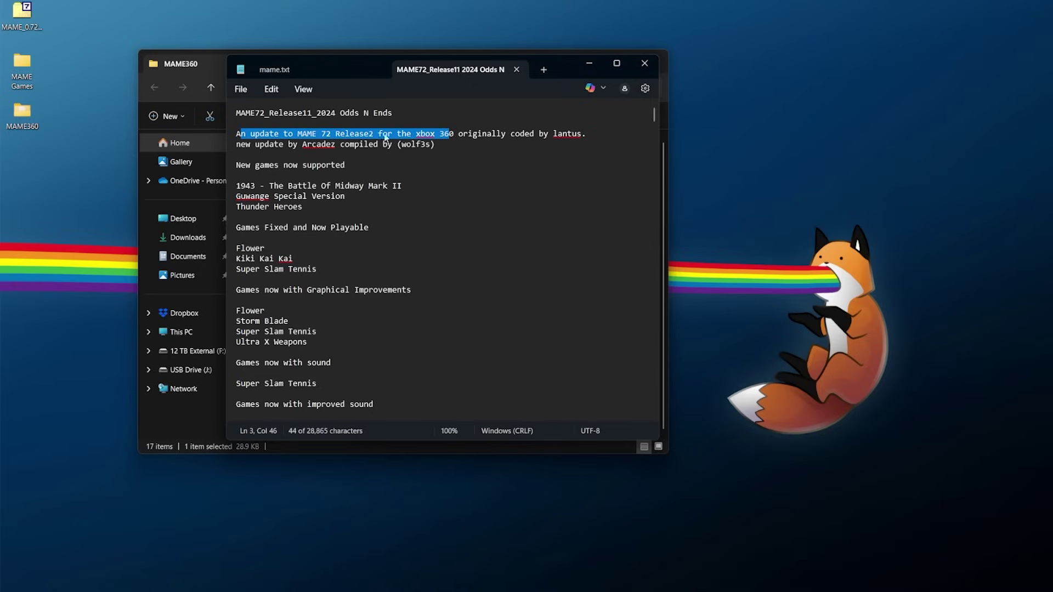
click(374, 135)
double_click(564, 134)
click(282, 144)
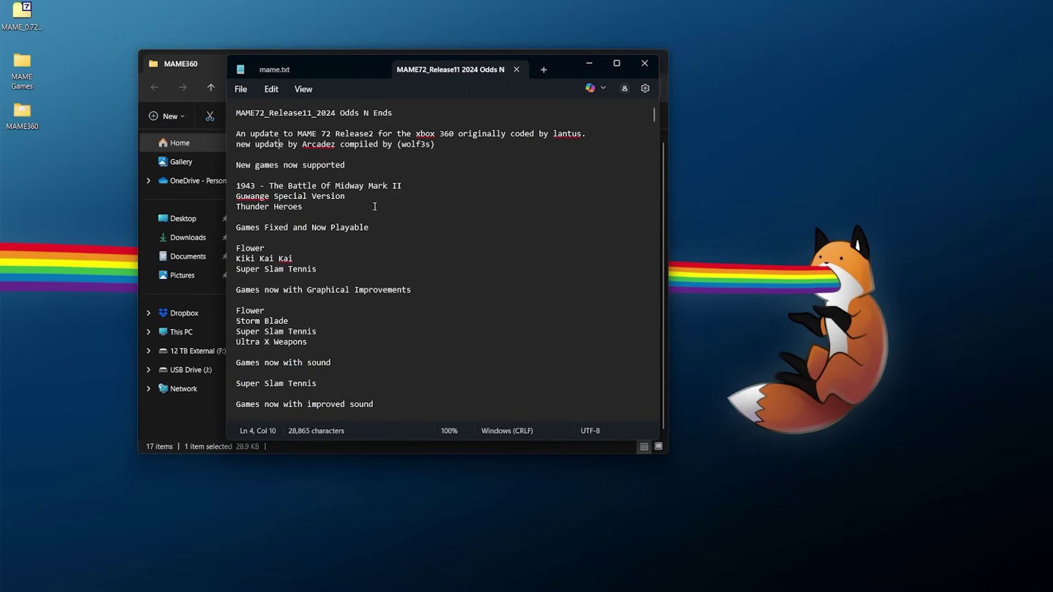
double_click(318, 144)
click(407, 153)
scroll(362, 327, down, 6)
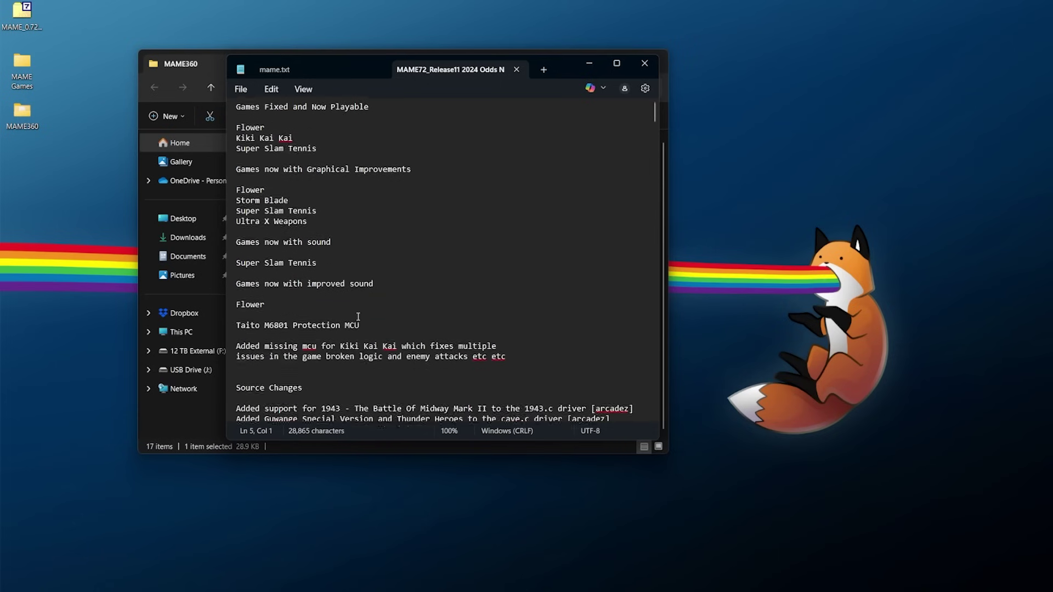
scroll(353, 326, down, 5)
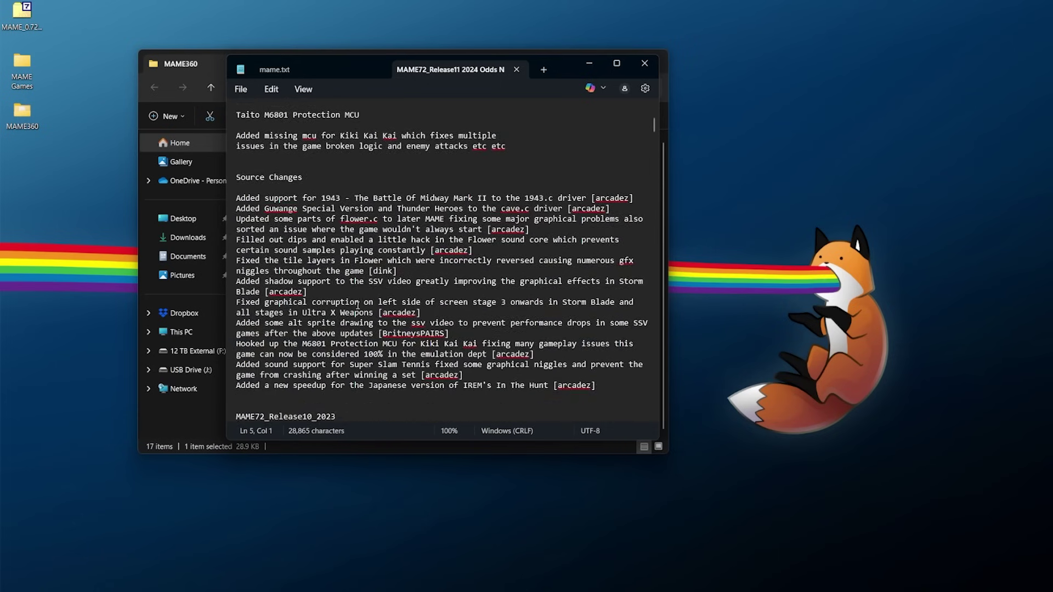
key(alt+F4)
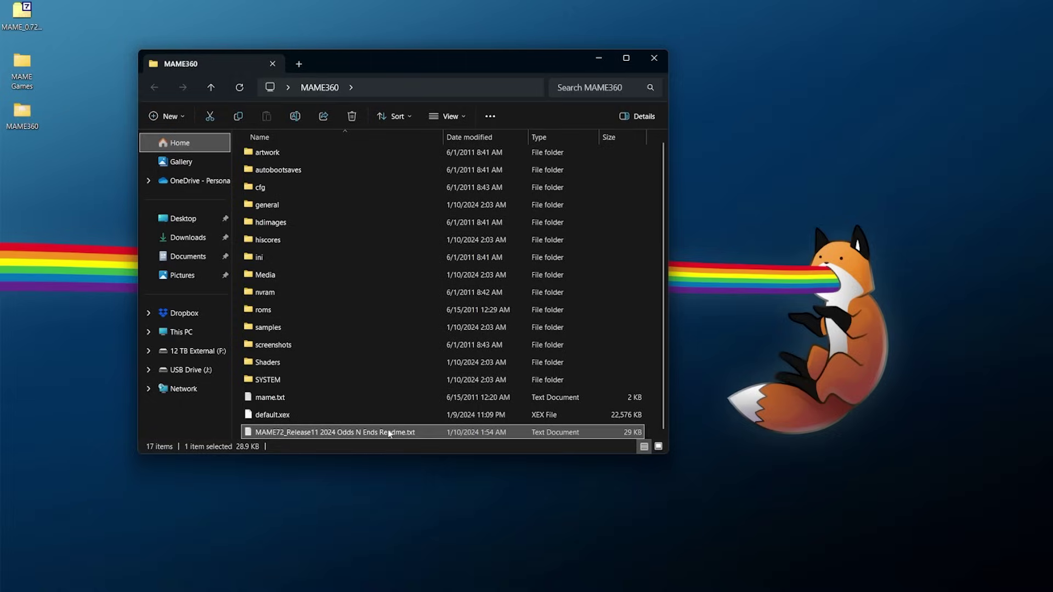
click(654, 57)
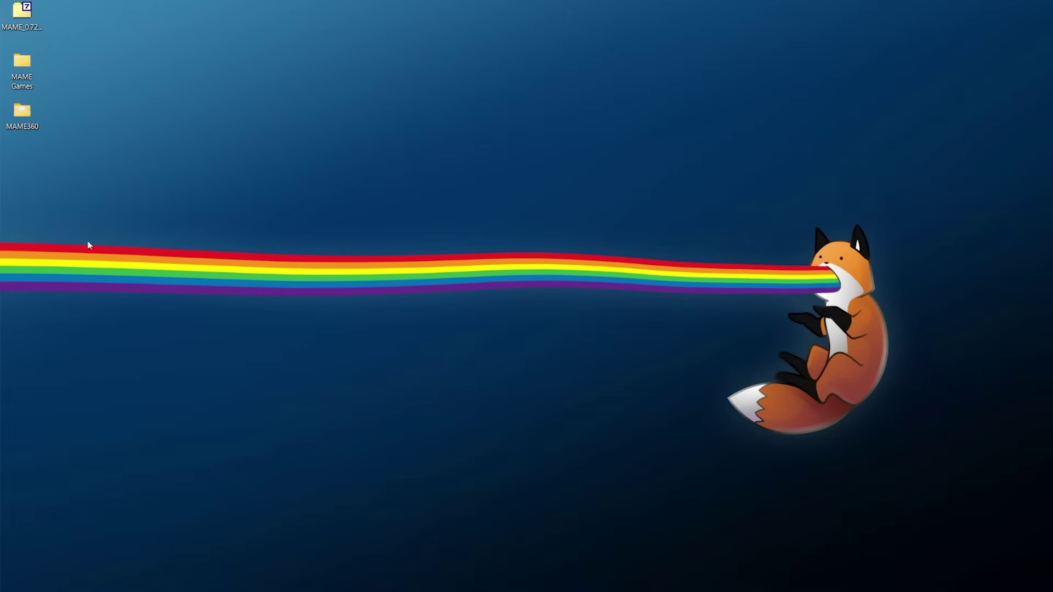
- Copy the MAME360 folder from the desktop and check the file system of USB Drive (J:) in its properties
right_click(36, 110)
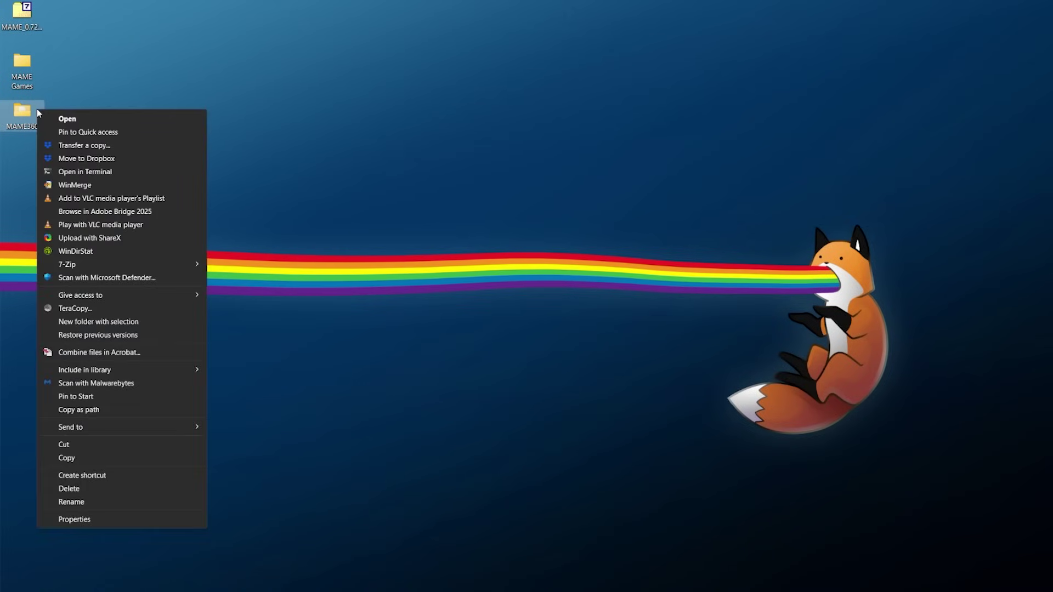
click(84, 460)
key(super+e)
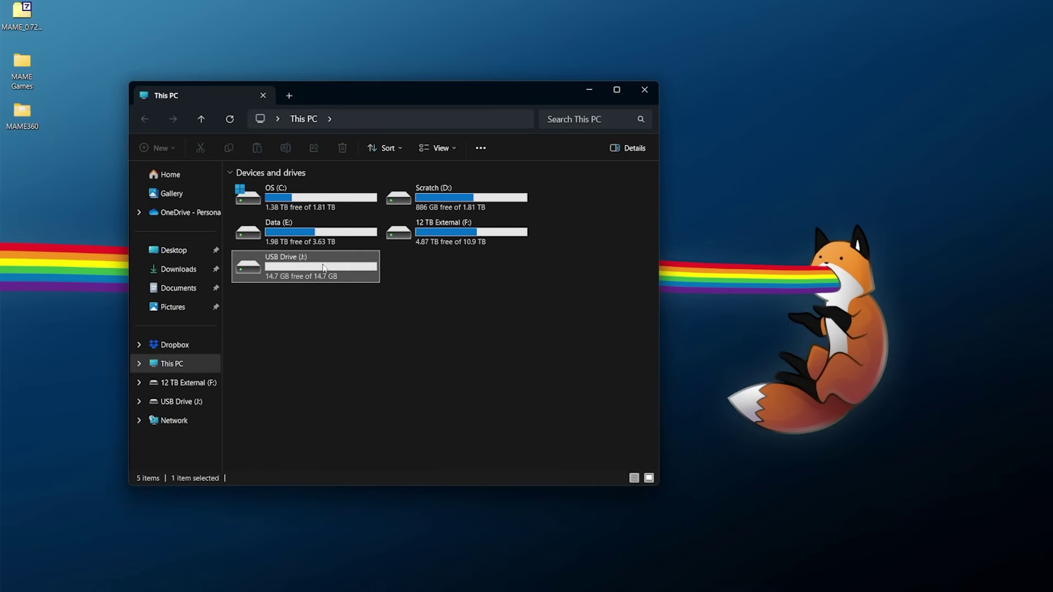
right_click(324, 269)
key(alt+Return)
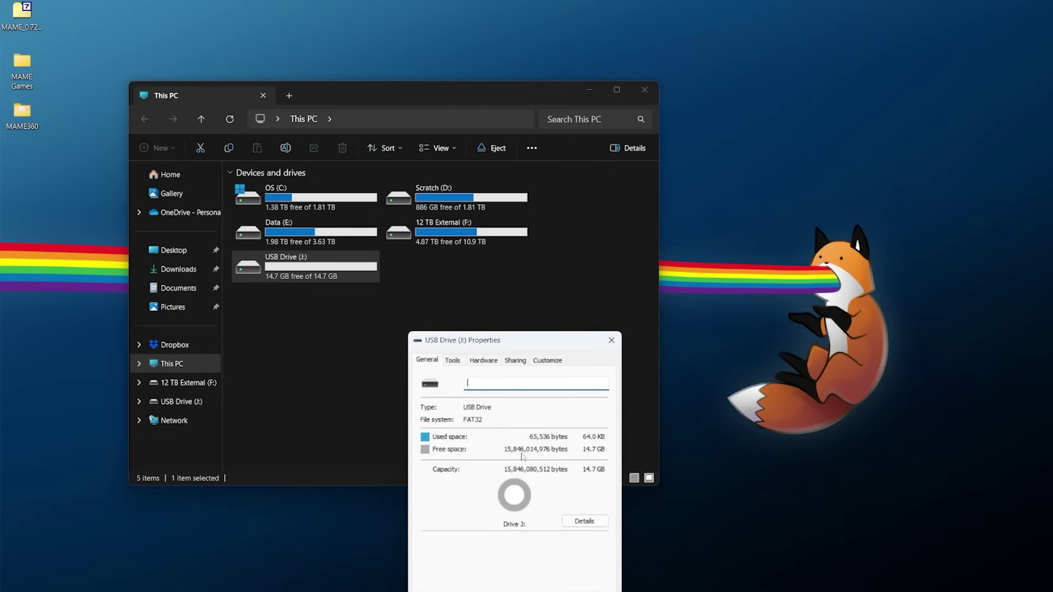
click(617, 342)
- Paste the MAME360 folder into the root of USB Drive (J:) and look over the copied folder's contents
key(Return)
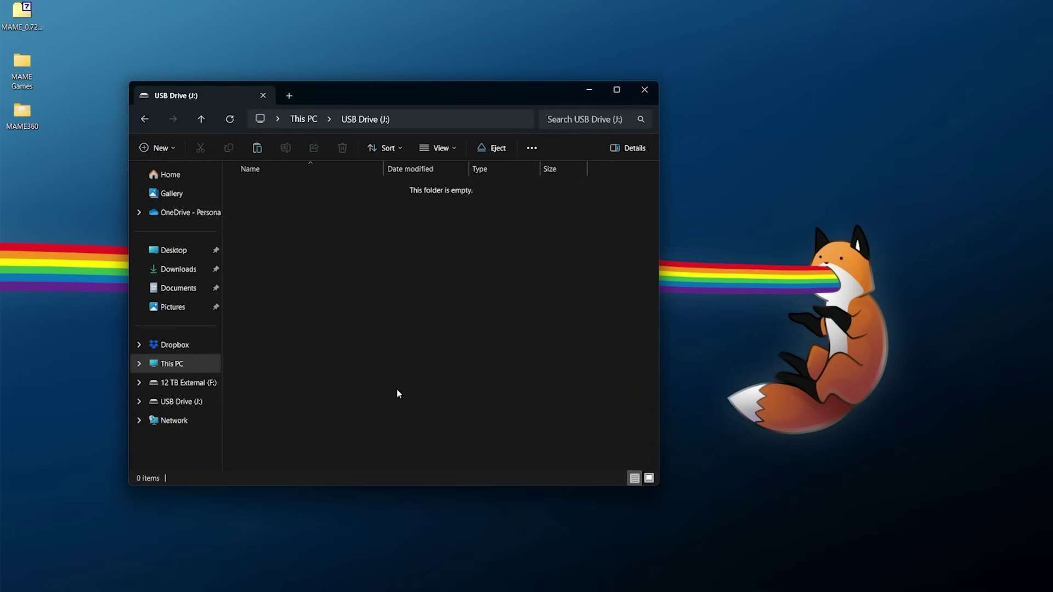
right_click(294, 215)
click(332, 294)
drag(879, 78, 323, 221)
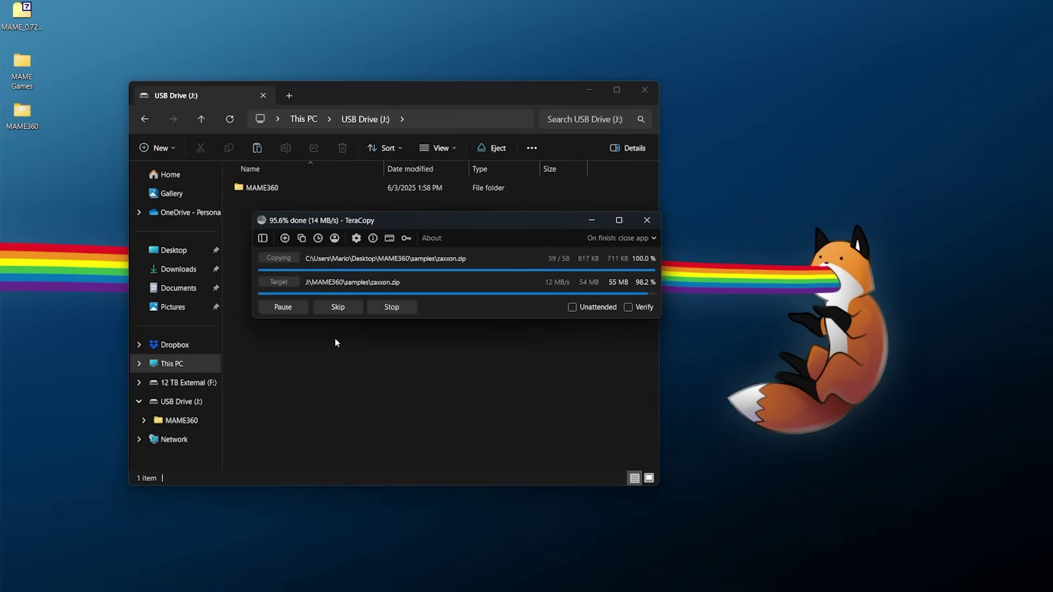
double_click(268, 189)
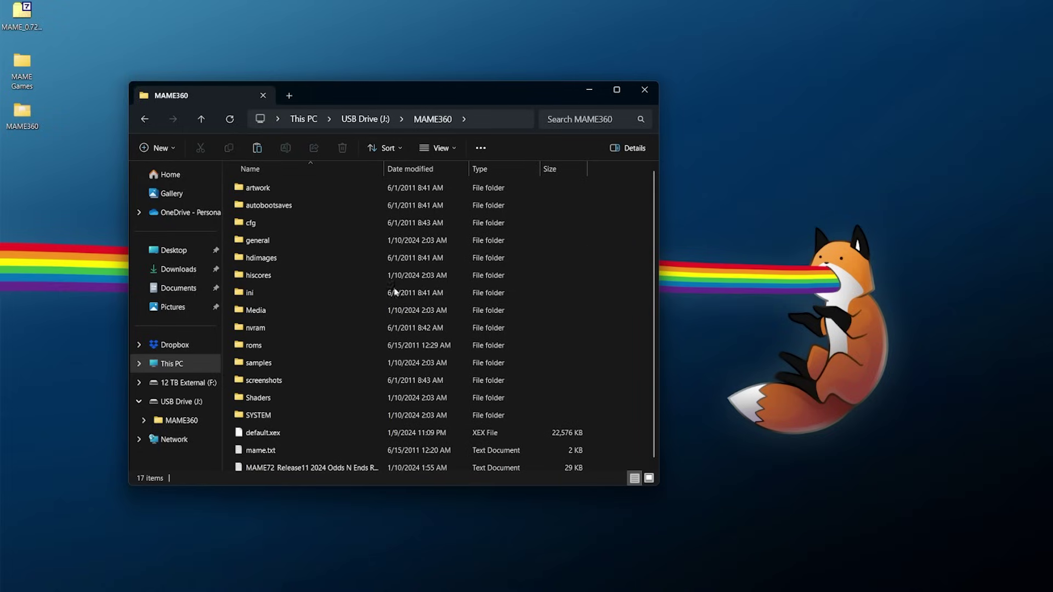
click(365, 119)
- Copy all the game zip files from the MAME Games folder on the desktop and close that folder
double_click(26, 77)
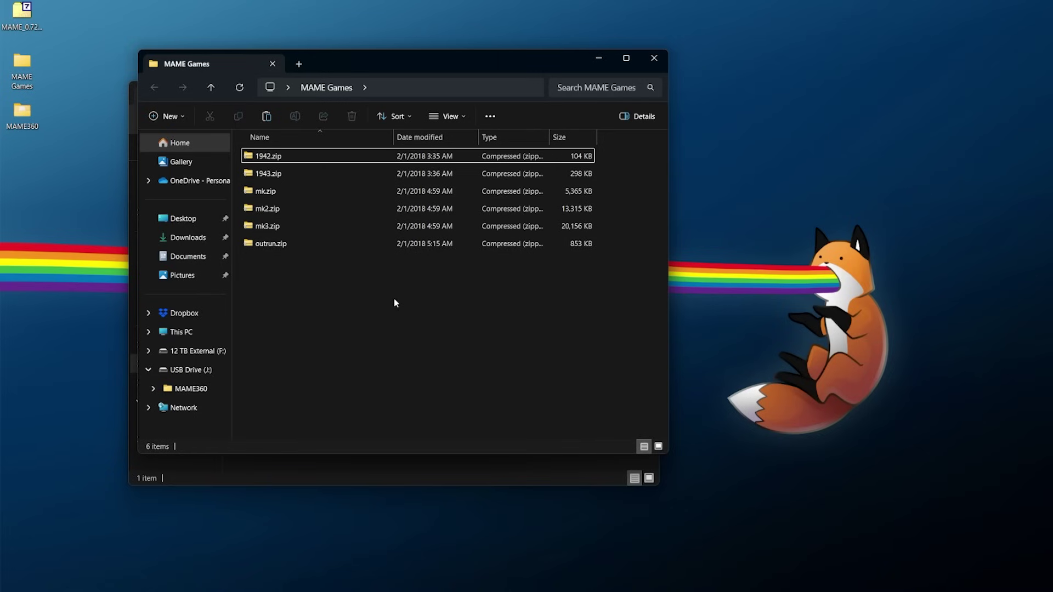
drag(480, 318, 305, 152)
right_click(315, 172)
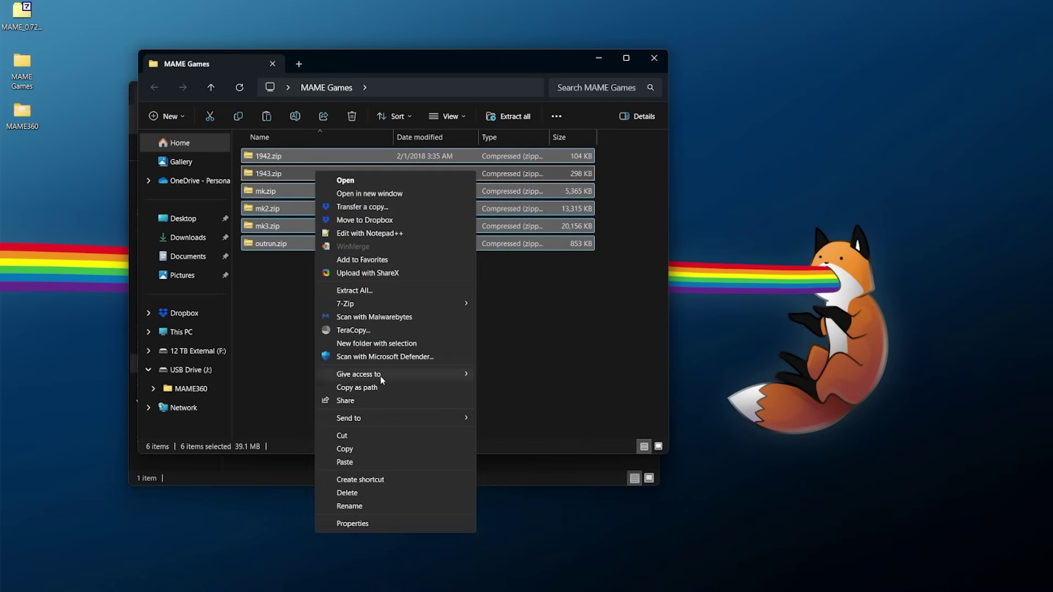
click(345, 449)
click(654, 58)
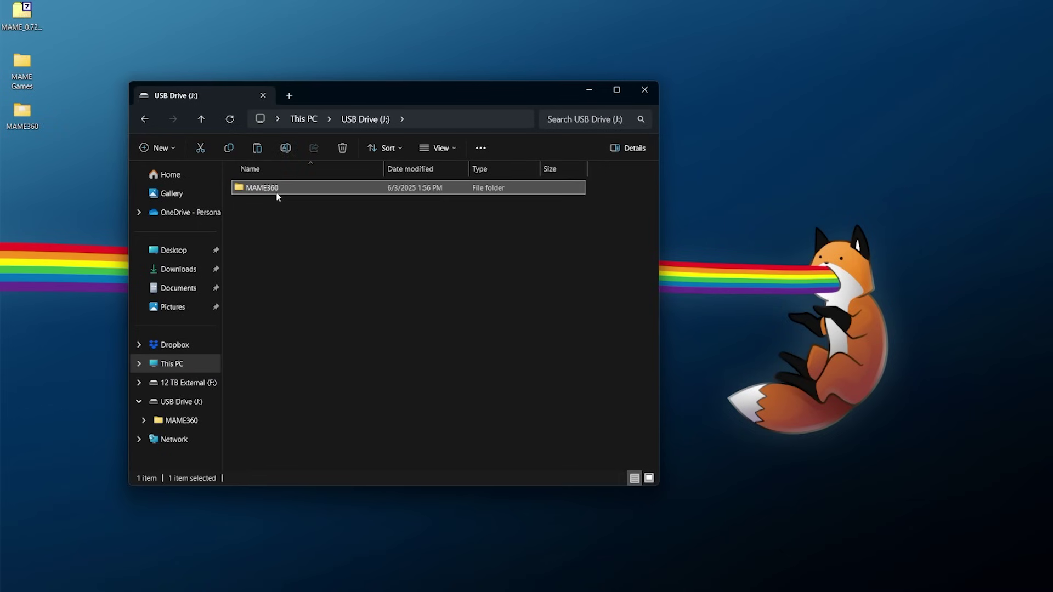
- Paste the copied game zips into the roms folder inside MAME360 on USB Drive (J:)
double_click(263, 188)
double_click(265, 347)
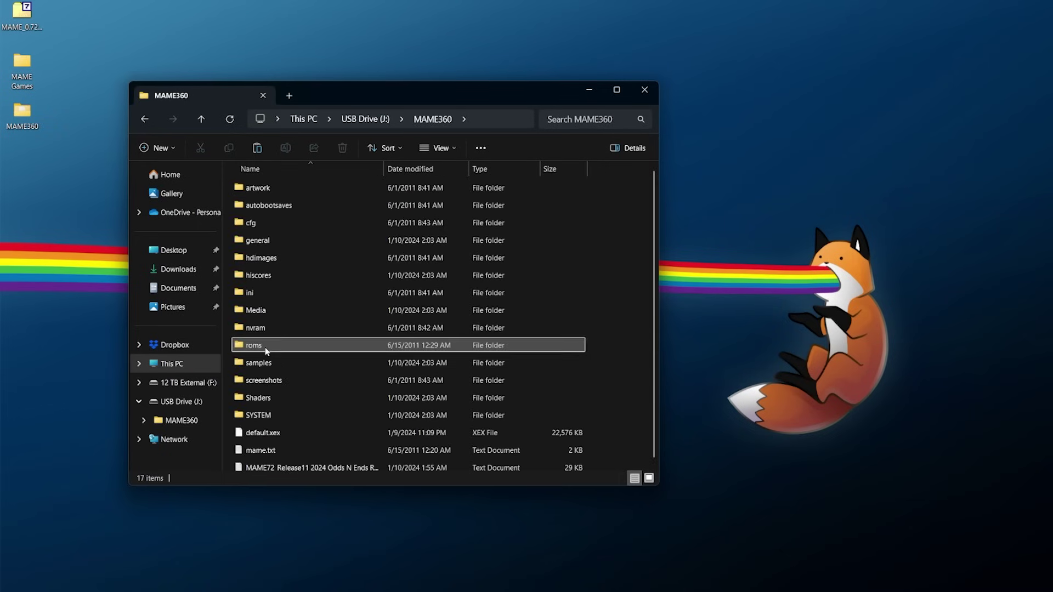
right_click(299, 234)
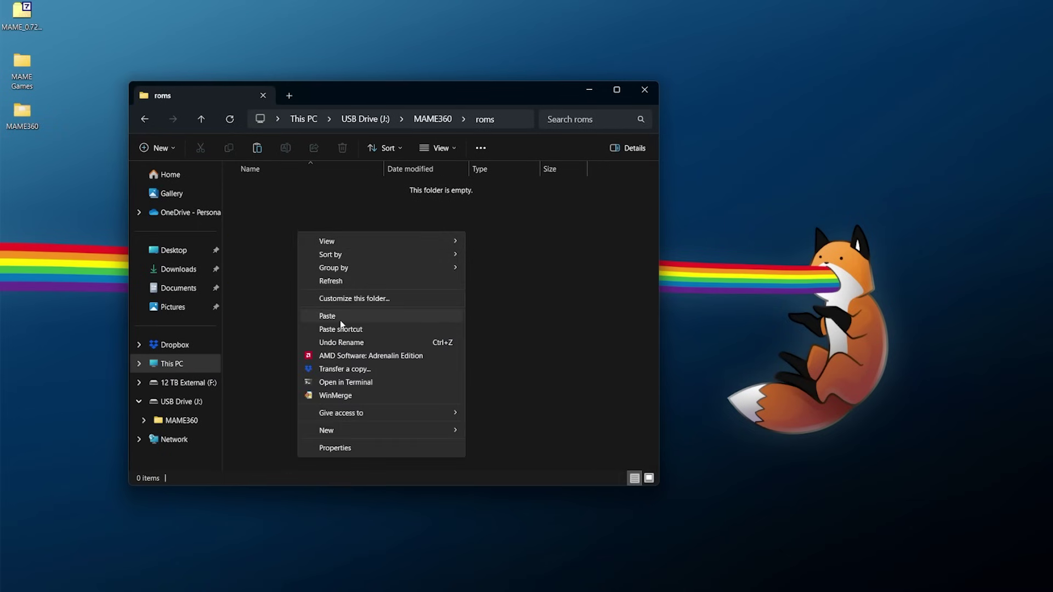
click(340, 316)
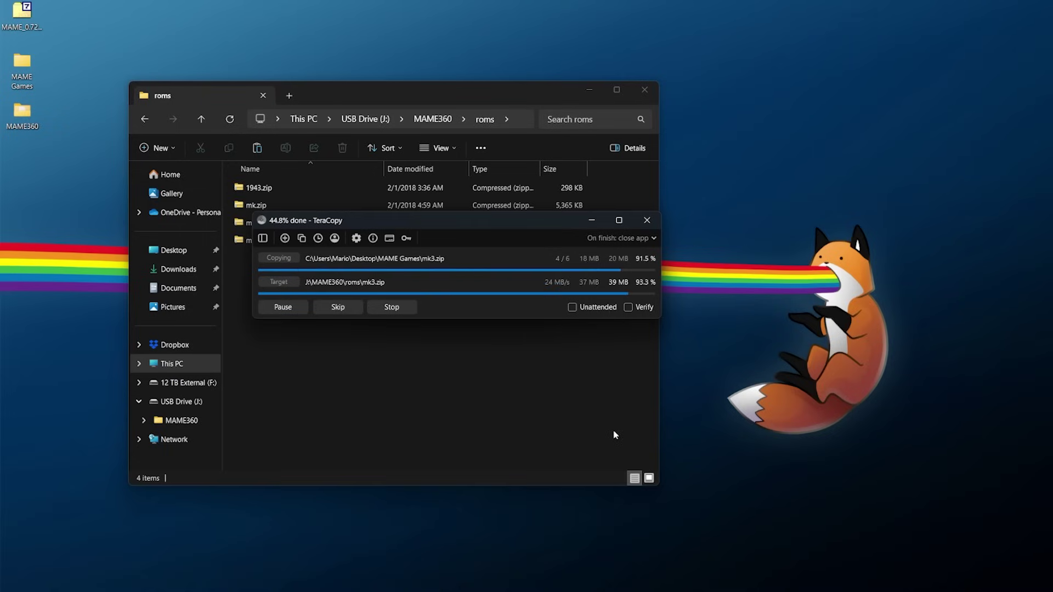
- Return to the drive's root to check the MAME360 folder, and eject USB Drive (J:) from This PC
click(366, 119)
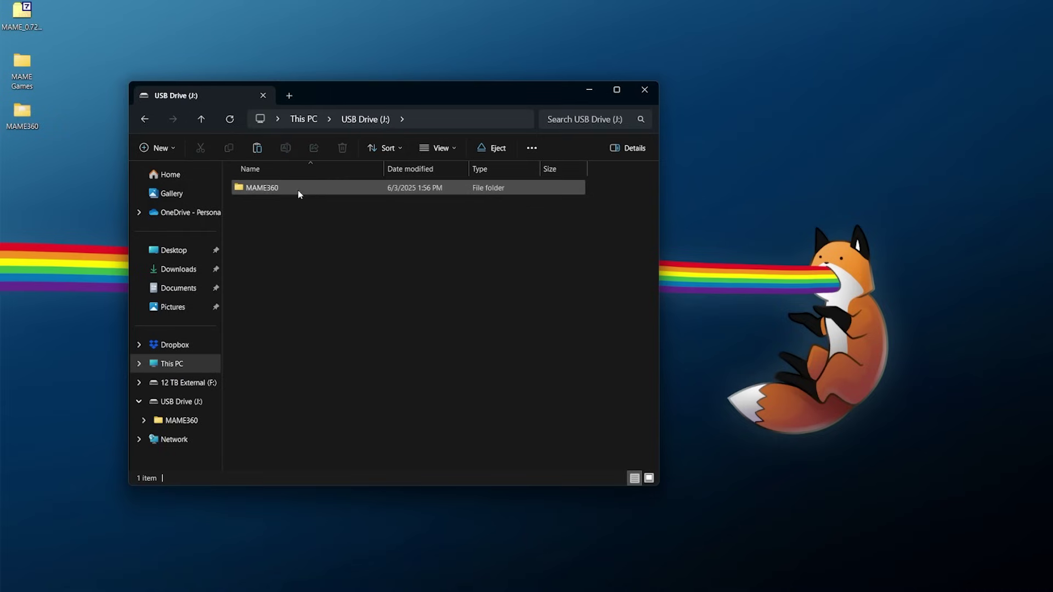
mouse_move(288, 188)
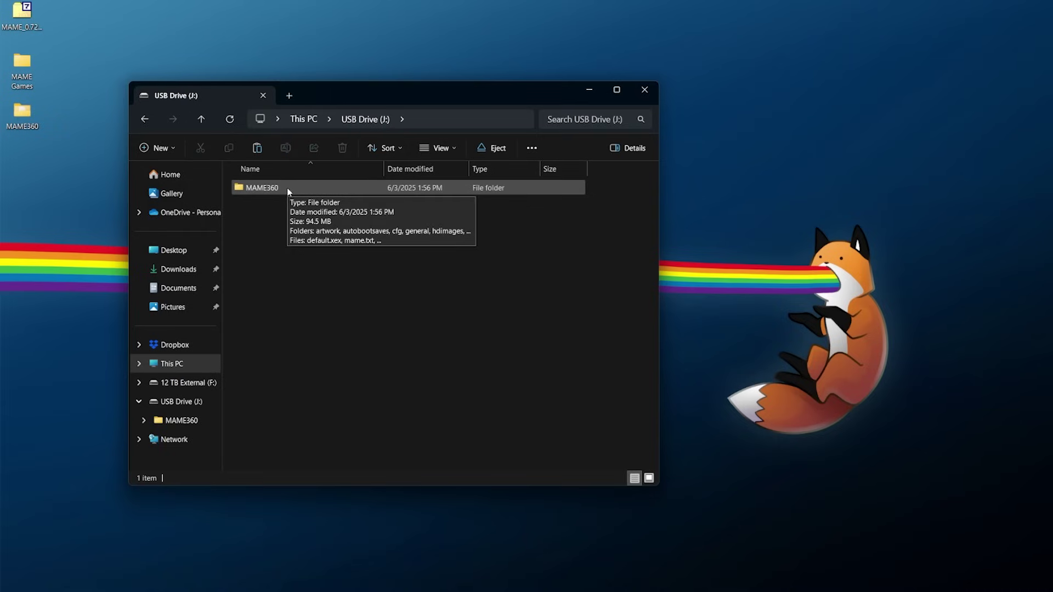
click(310, 124)
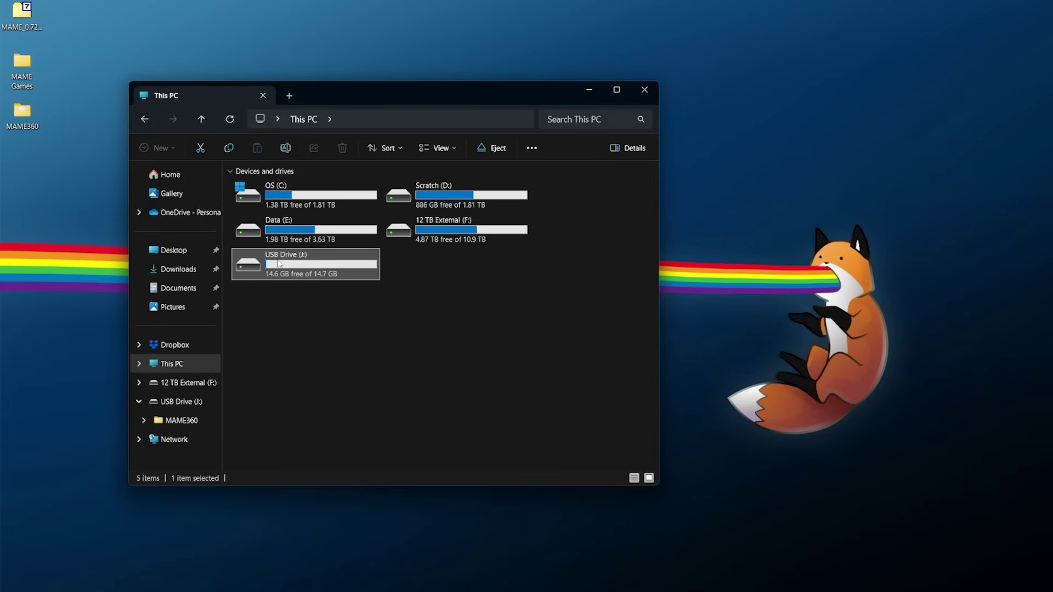
right_click(278, 260)
click(308, 512)
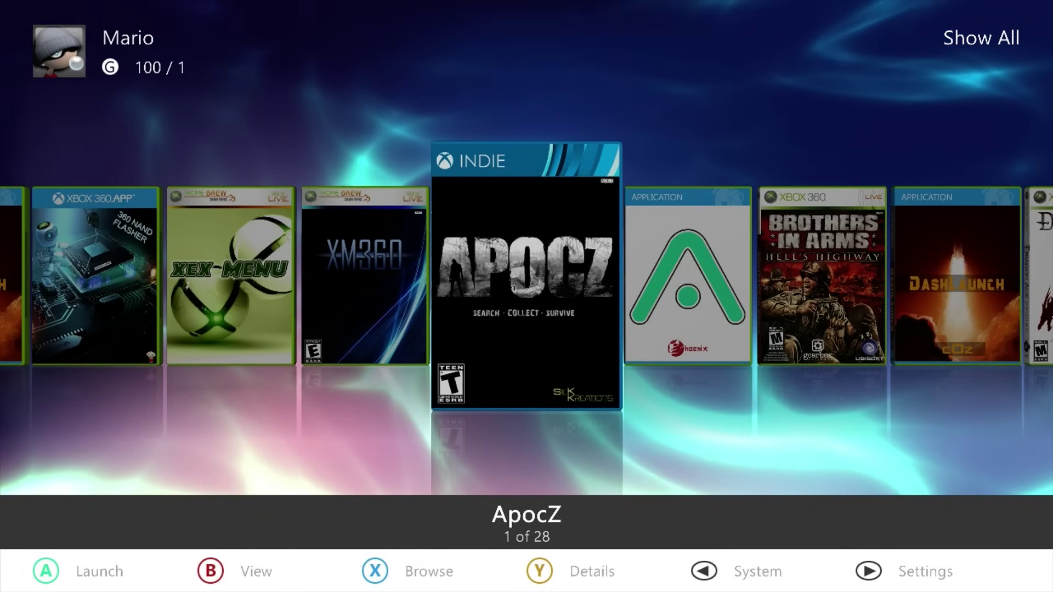
- On the Xbox 360 dashboard, open the File Manager and browse to the Usb0 drive
key(BackSpace)
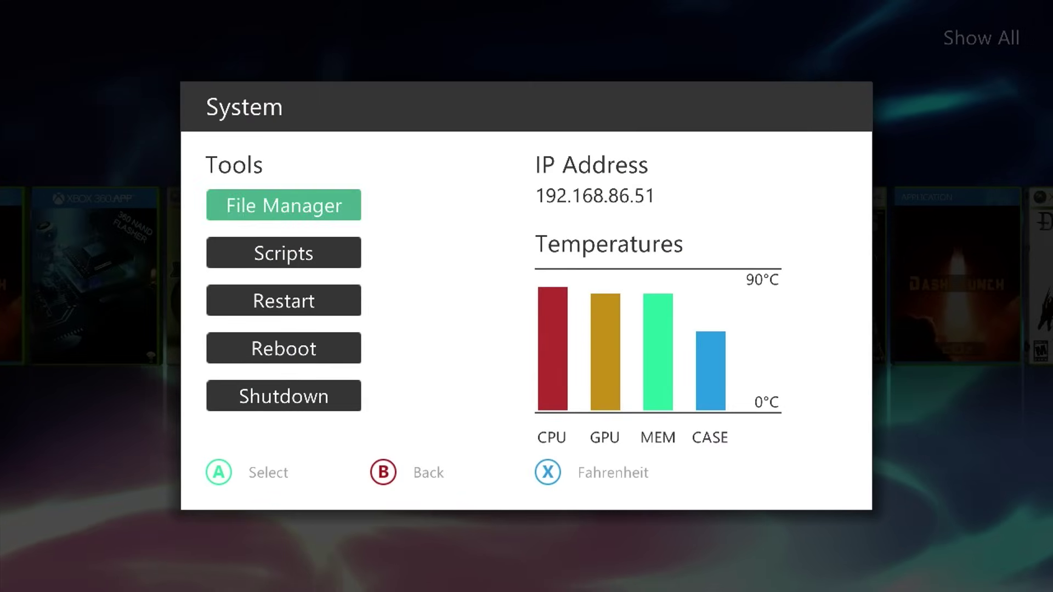
key(Return)
key(Up)
key(Return)
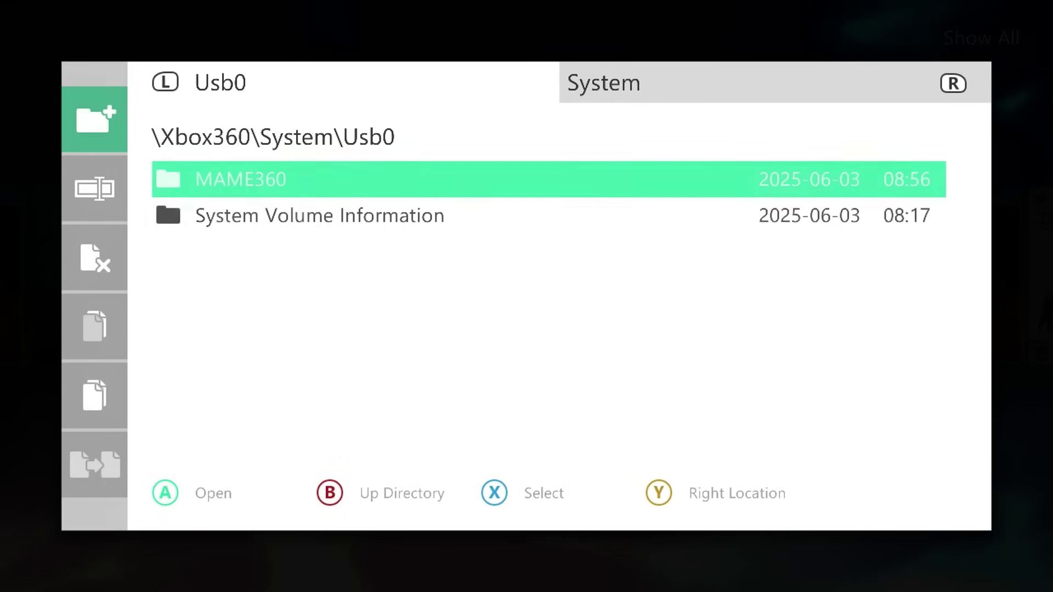
- Launch default.xex from the MAME360 folder on Usb0
key(Return)
key(Page_Down)
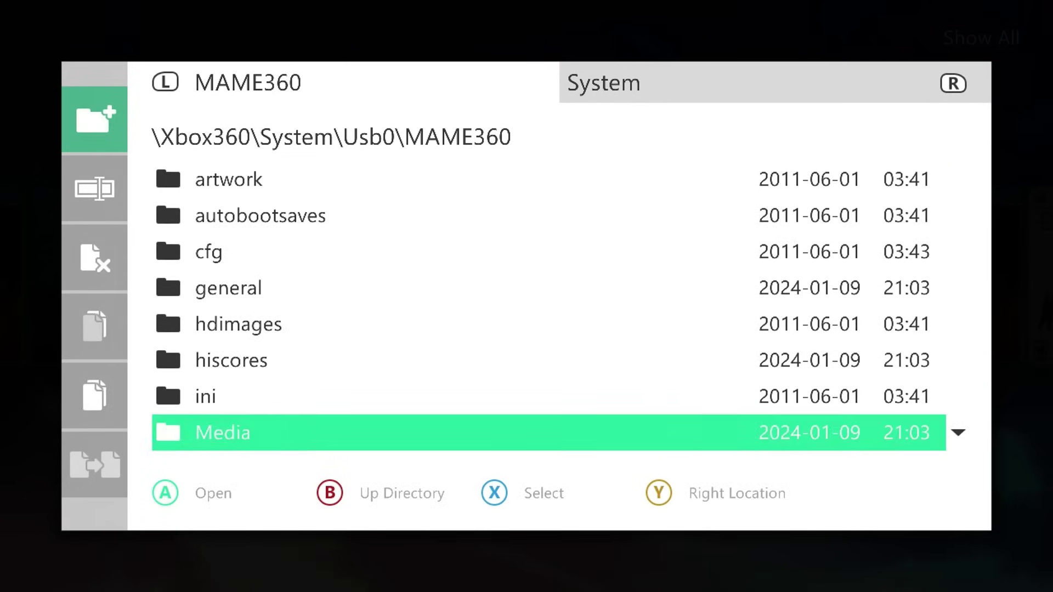
key(Page_Down)
key(Up)
key(Up)
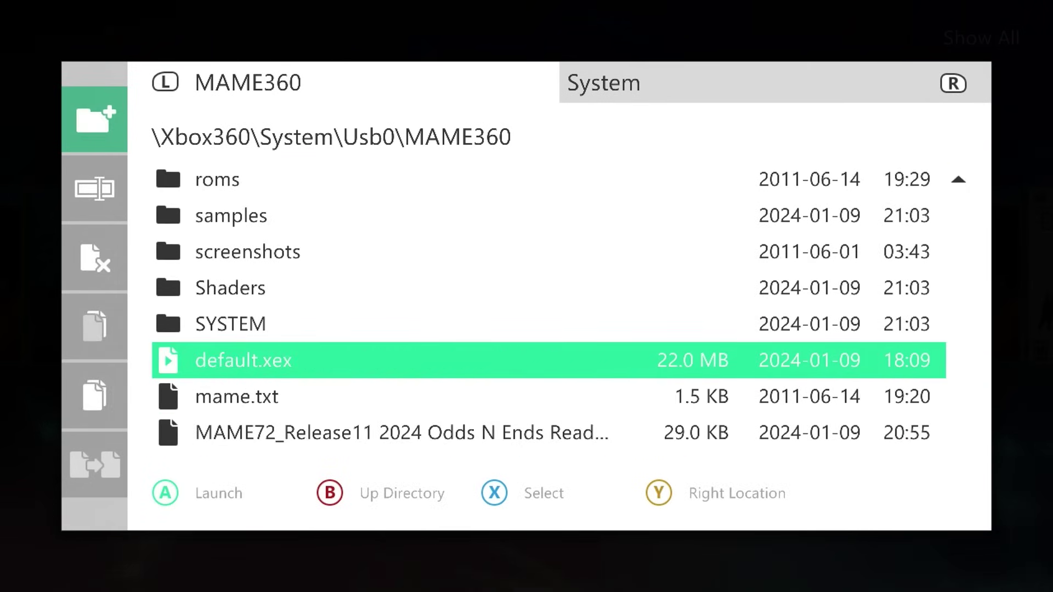
key(Return)
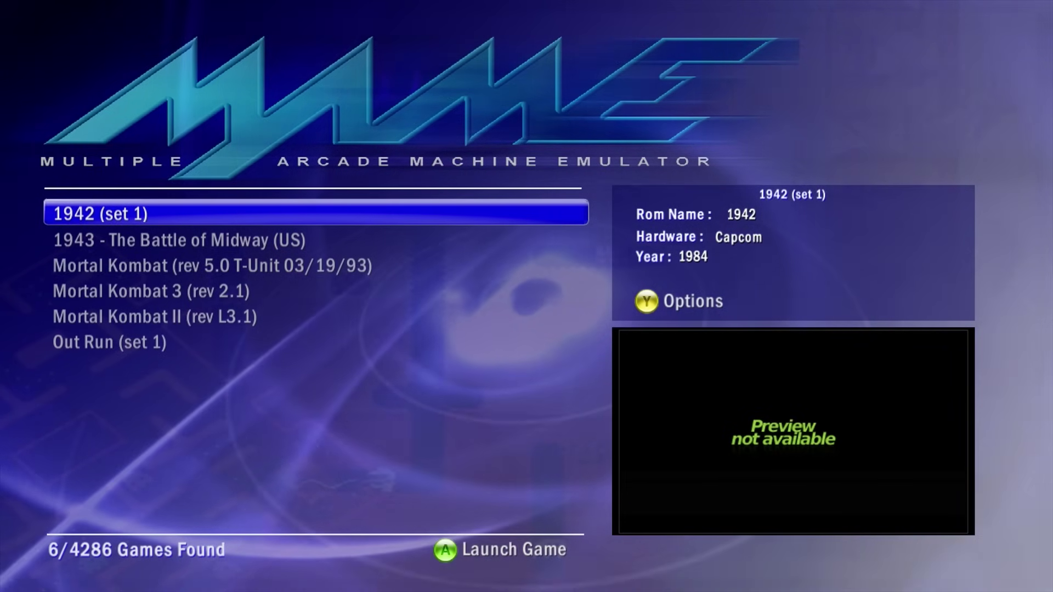
- Look through the emulator's game list from 1942 to Out Run and return to 1942 (set 1)
key(Down)
key(Down)
key(Down)
key(Down)
key(Down)
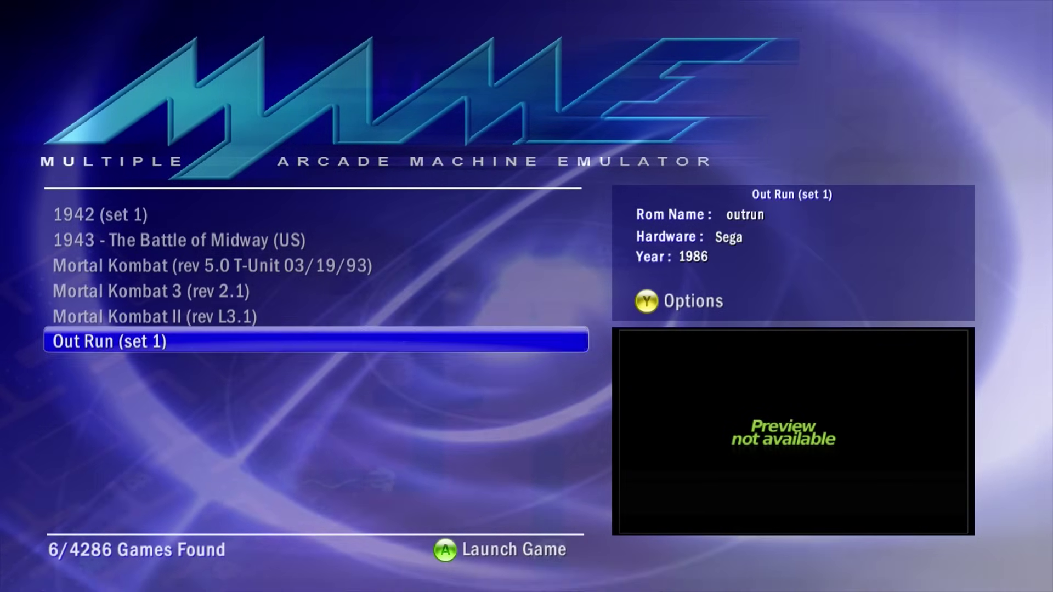
key(Up)
key(Up)
key(Up)
key(Up)
key(Up)
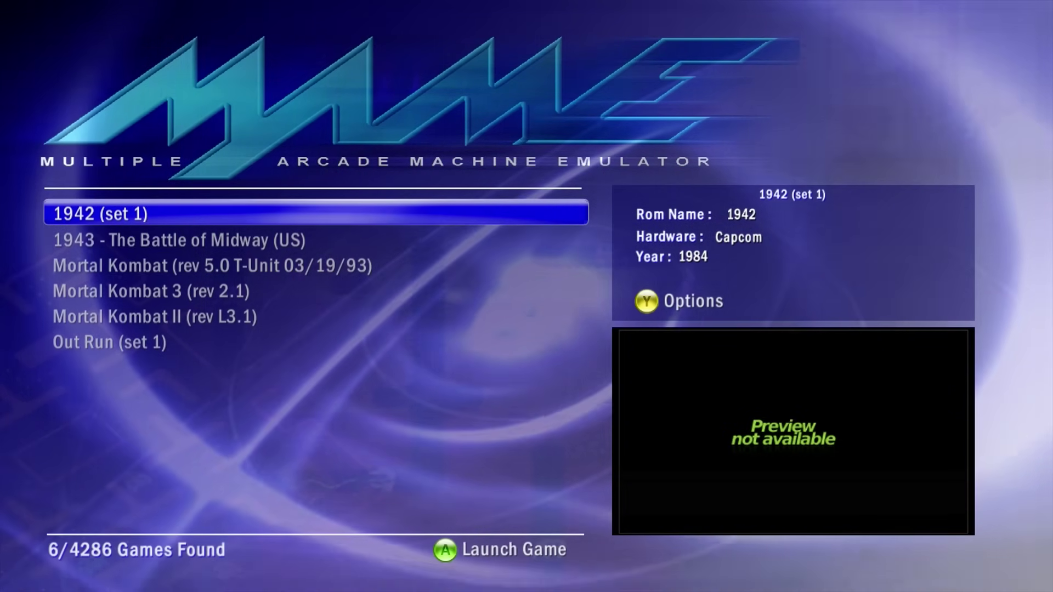
key(Down)
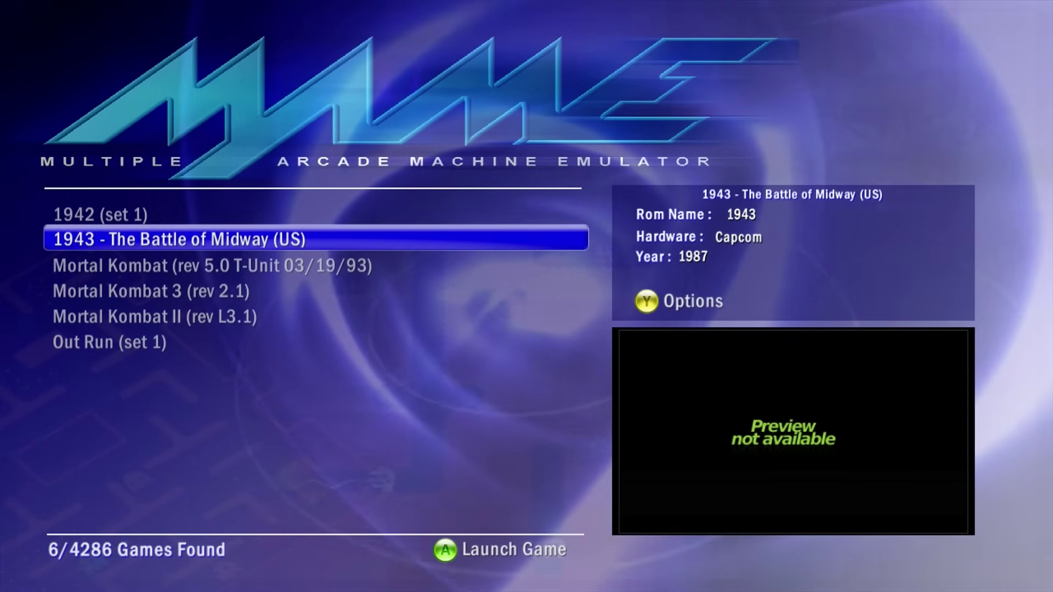
key(Up)
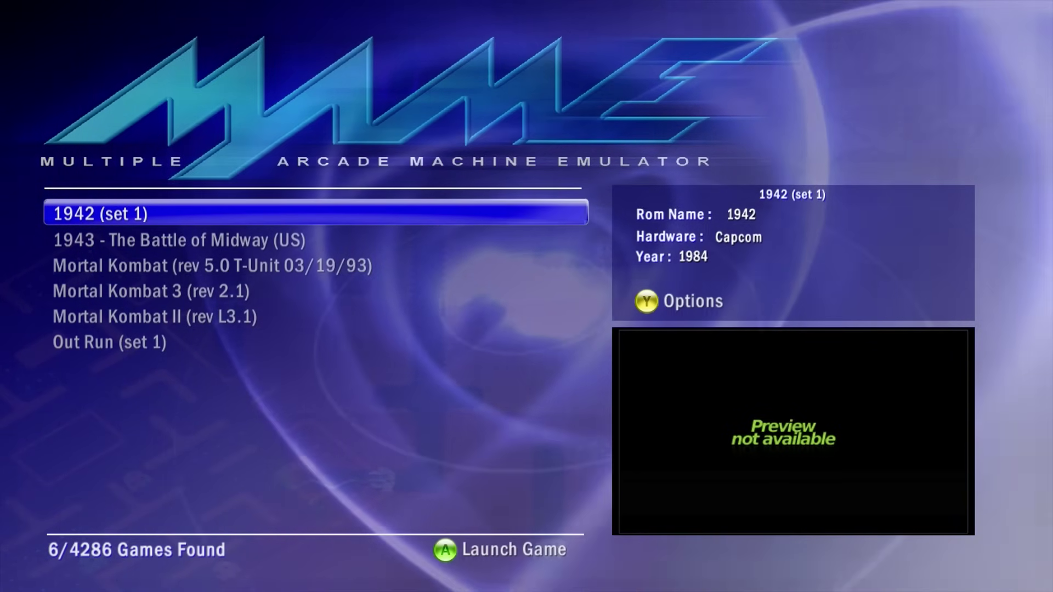
- Open the emulator's options and look through the available shaders, from 4xsoft-hd-1344x752.fx to water.fx, returning to scanline.fx
key(y)
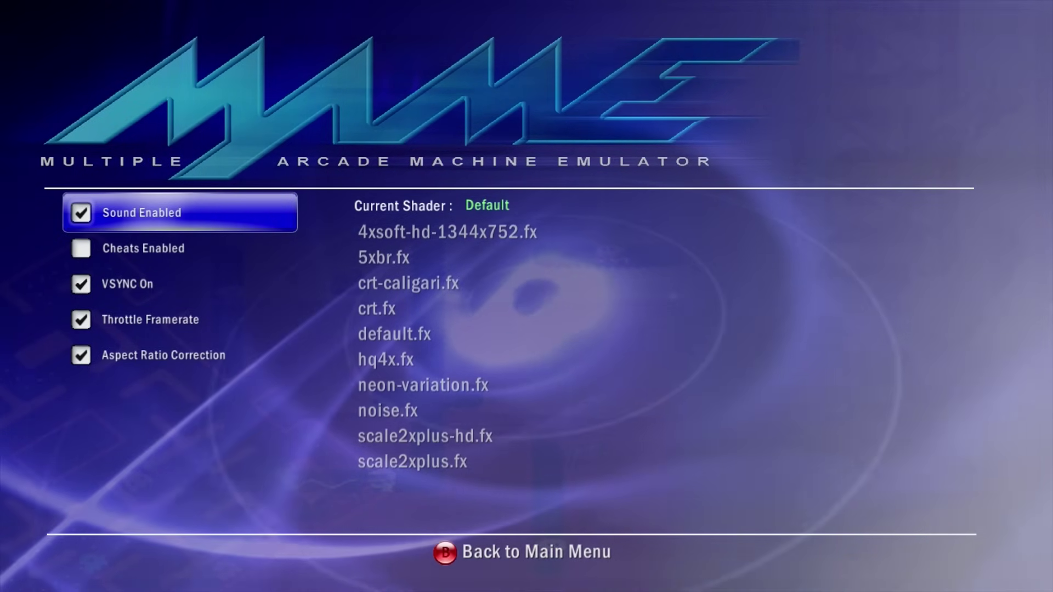
key(Right)
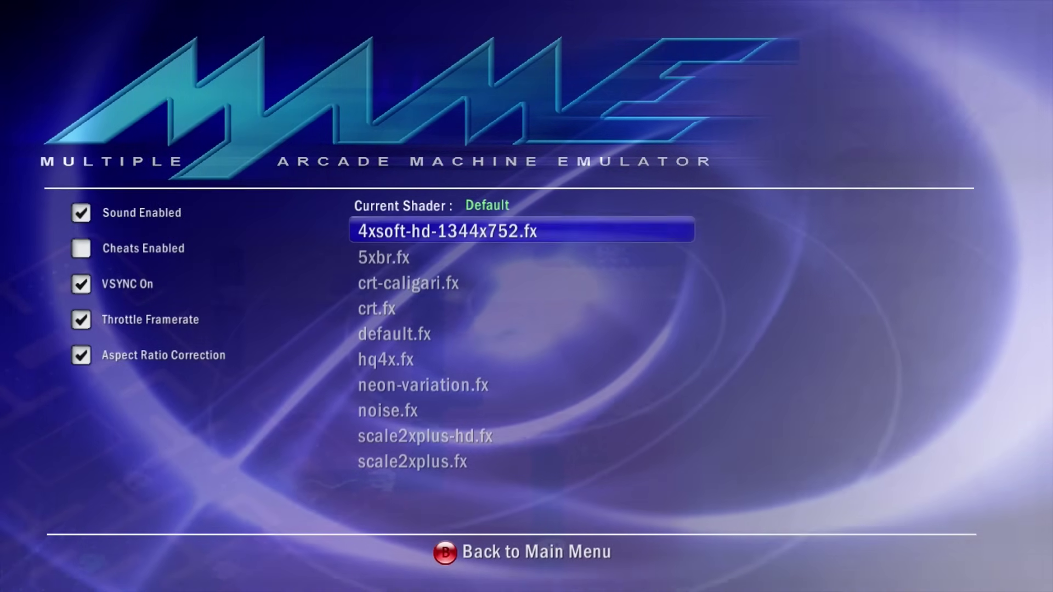
key(Down)
key(Down)
key(Down)
key(Down)
key(Down)
key(Down)
key(Down)
key(Down)
key(Down)
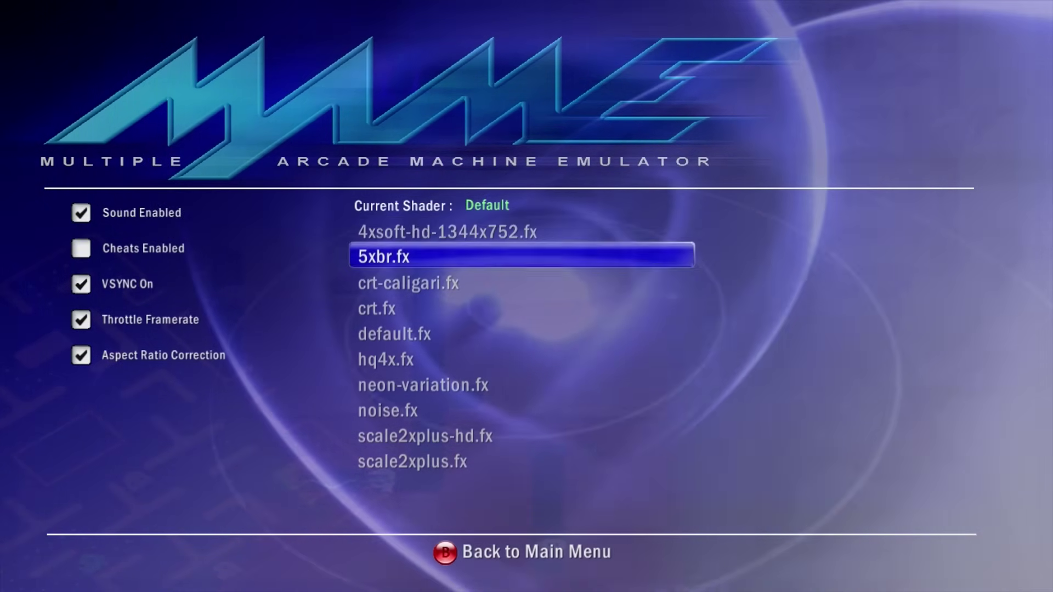
key(Down)
key(Down)
key(Down)
key(Down)
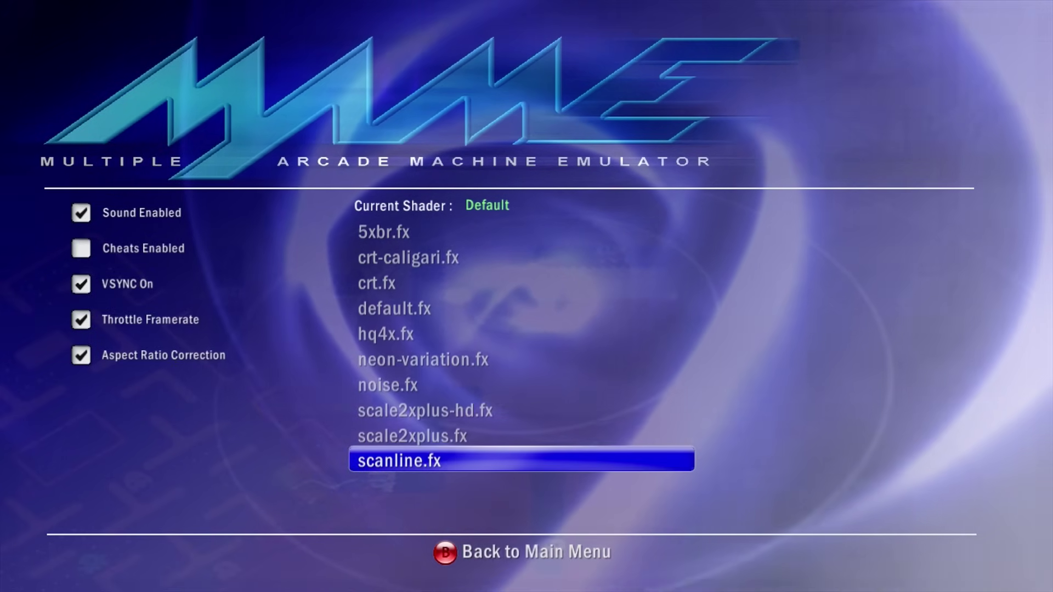
key(Up)
key(Up)
key(Up)
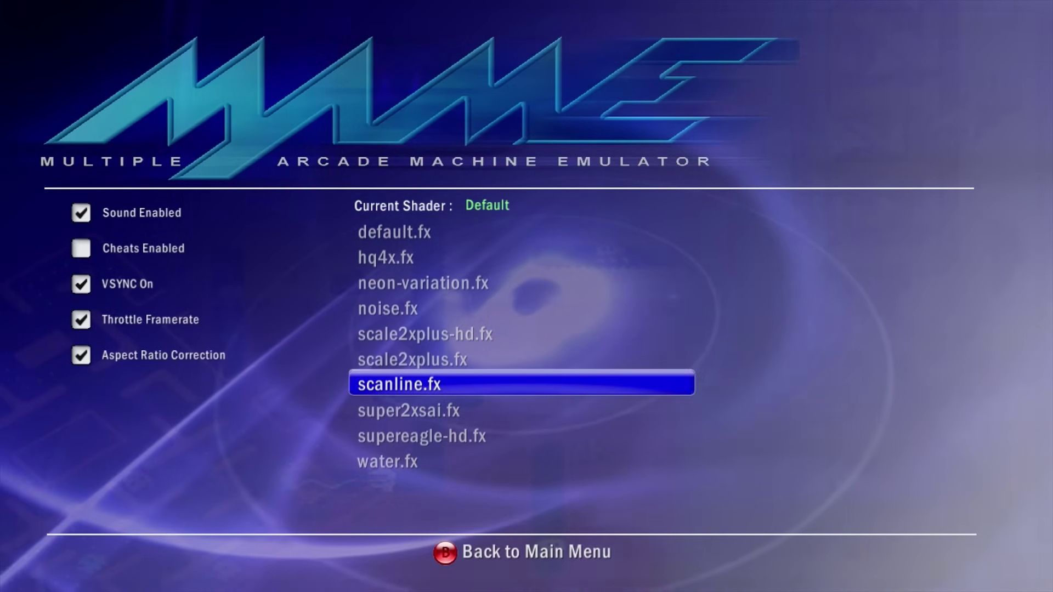